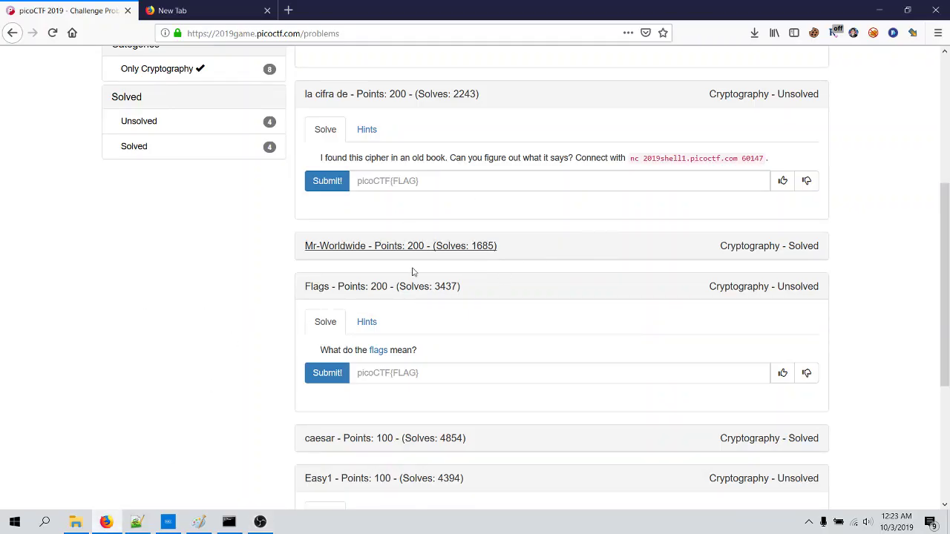
Expand the Mr-Worldwide challenge and download its message.txt file.
{"action": "left_click", "coordinate": [427, 246]}
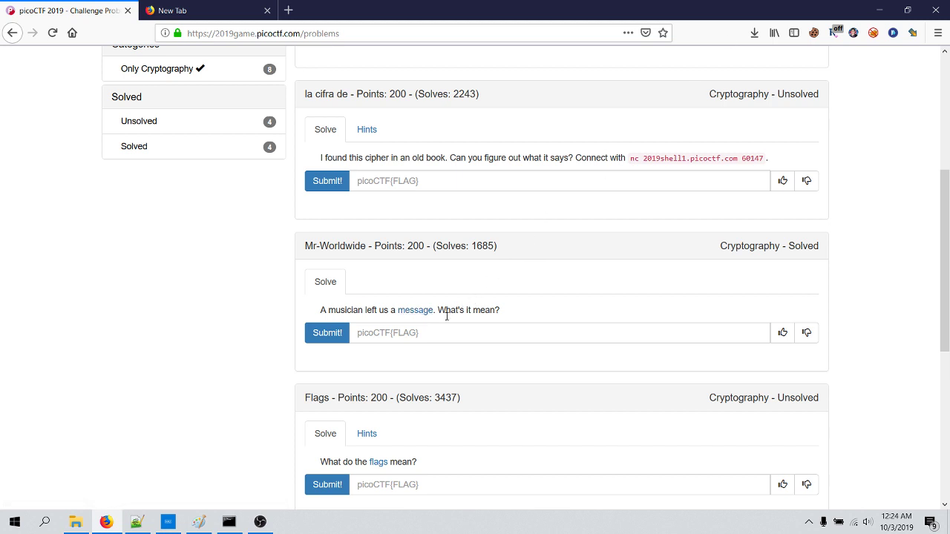
{"action": "left_click", "coordinate": [431, 334]}
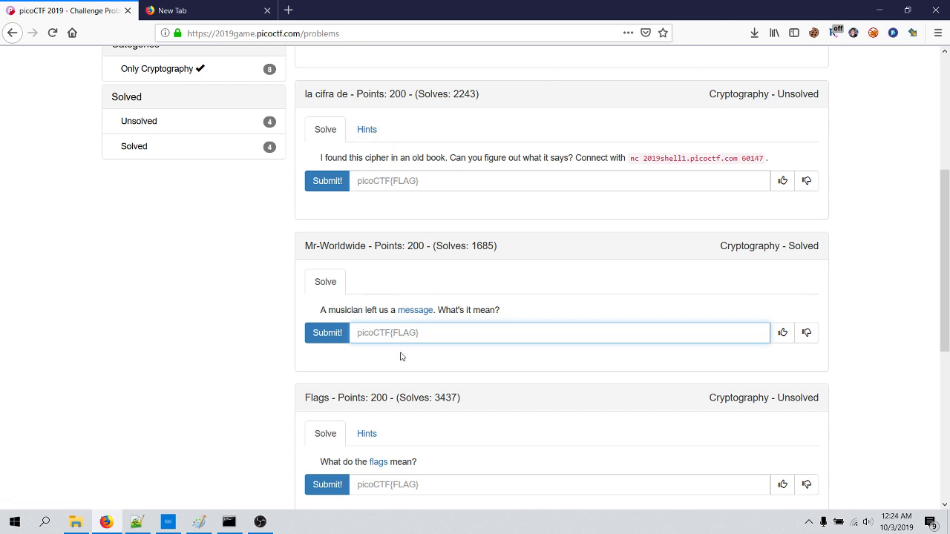
{"action": "left_click", "coordinate": [428, 312]}
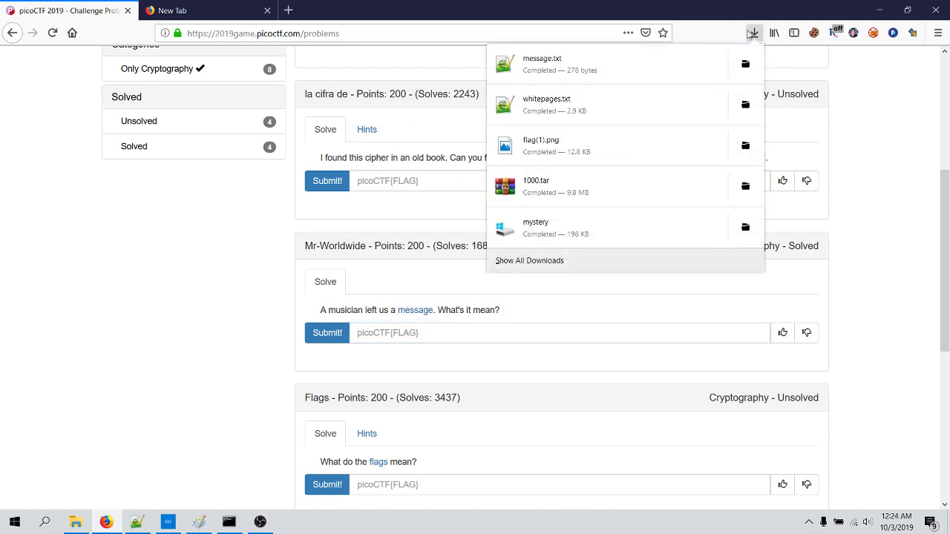
Open message.txt in Notepad++ and select the first coordinate pair 35.028309, 135.753082.
{"action": "left_click", "coordinate": [142, 525]}
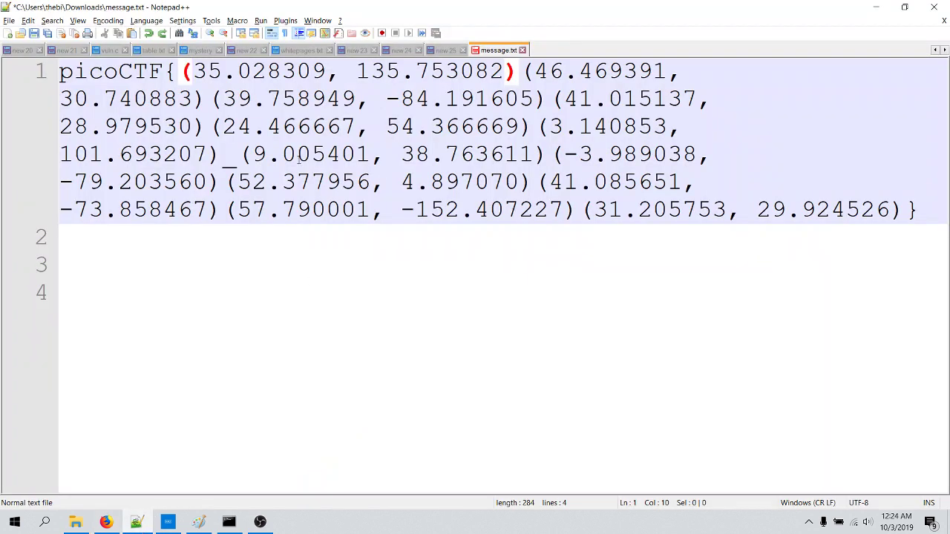
{"action": "left_click", "coordinate": [218, 254]}
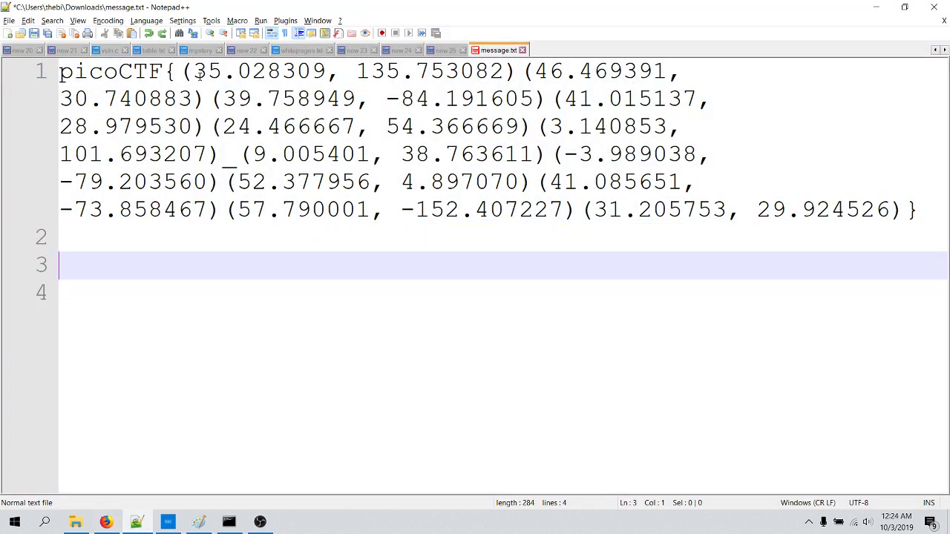
{"action": "left_click_drag", "start_coordinate": [194, 72], "coordinate": [505, 72]}
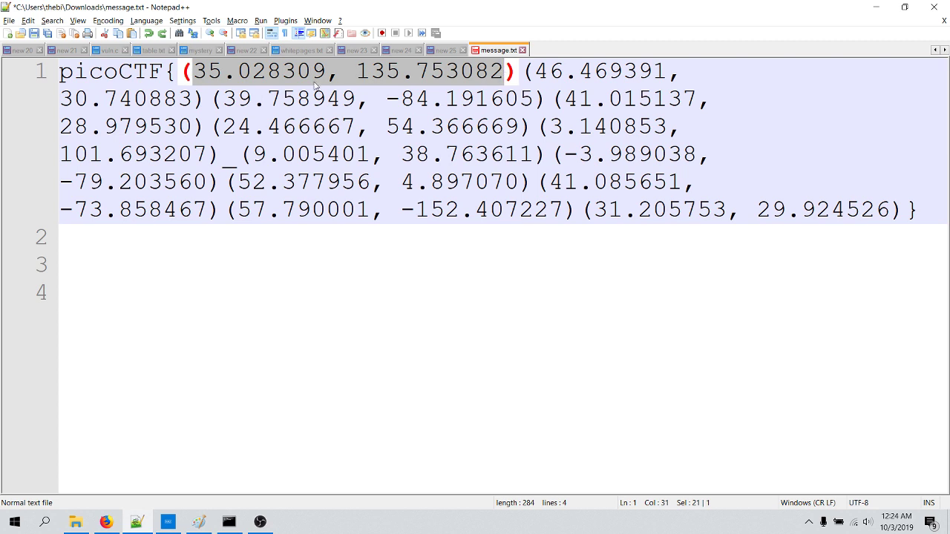
{"action": "left_click", "coordinate": [253, 74]}
{"action": "left_click", "coordinate": [383, 72]}
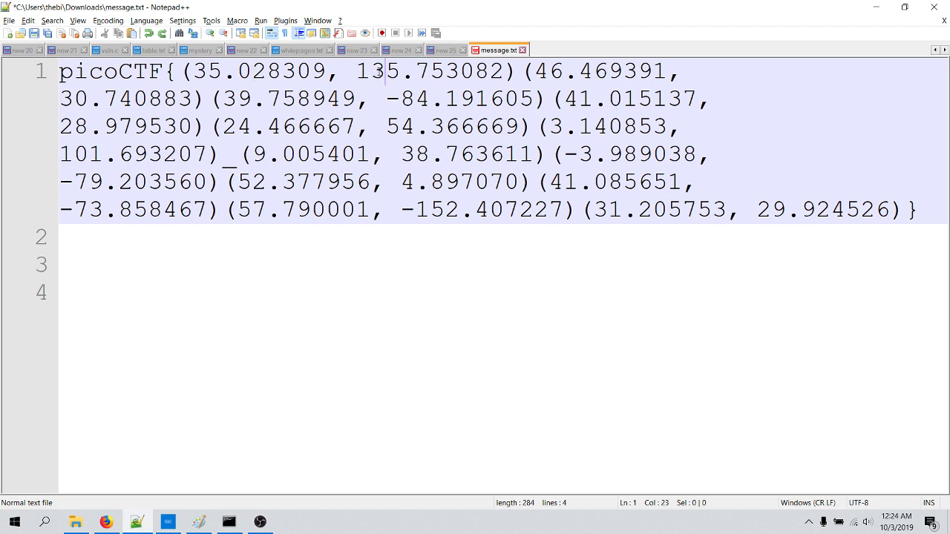
{"action": "left_click_drag", "start_coordinate": [326, 72], "coordinate": [194, 72]}
{"action": "left_click_drag", "start_coordinate": [356, 72], "coordinate": [503, 71]}
Open Google Maps in a new Firefox tab, then reselect the first coordinate pair in message.txt.
{"action": "left_click", "coordinate": [106, 522]}
{"action": "key", "text": "ctrl+t"}
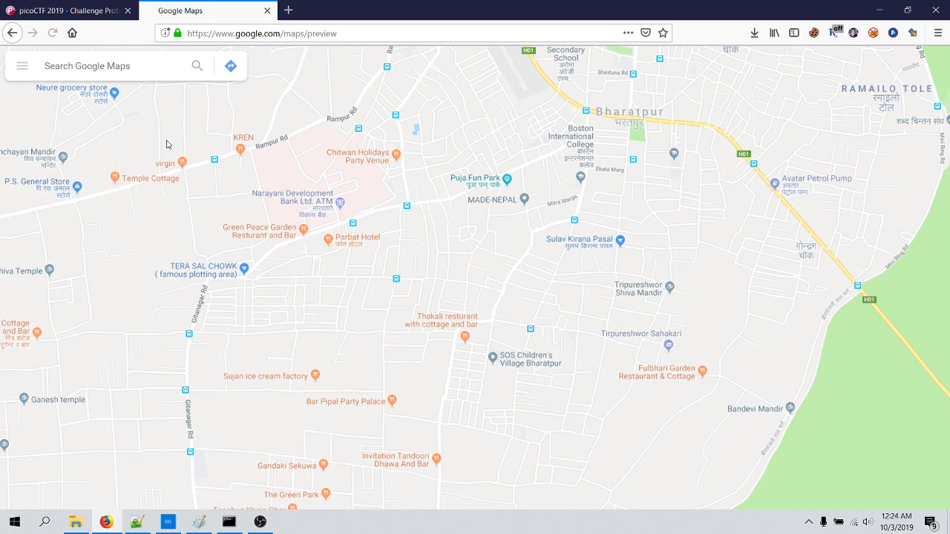
{"action": "left_click", "coordinate": [136, 521]}
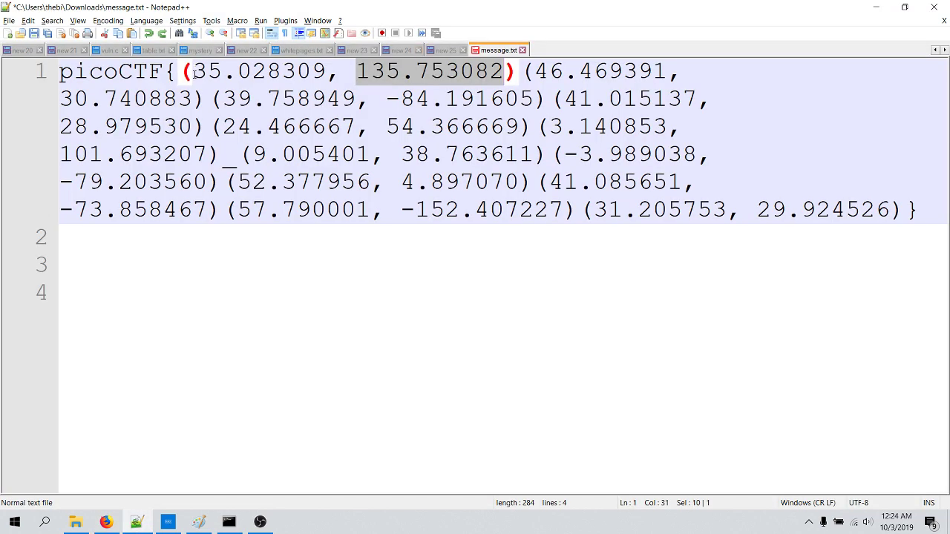
{"action": "left_click_drag", "start_coordinate": [194, 72], "coordinate": [505, 71]}
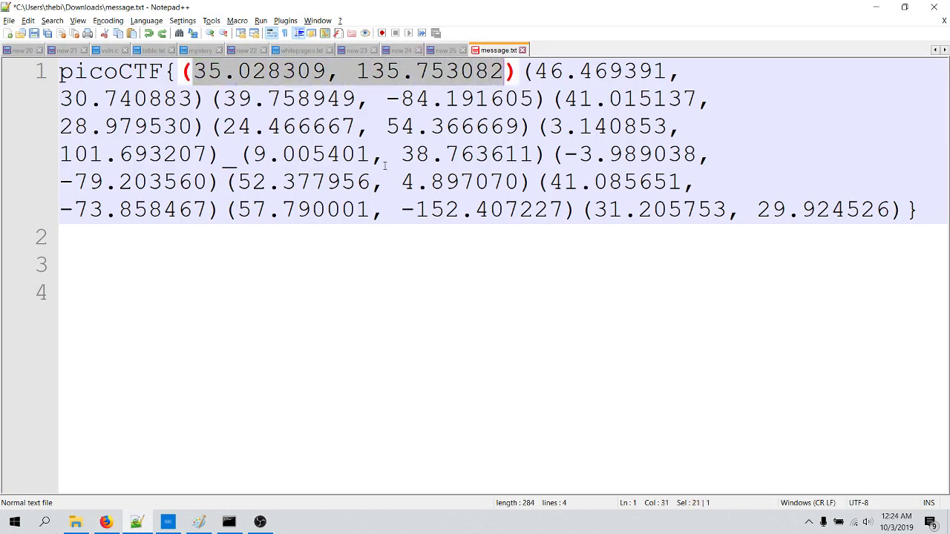
{"action": "left_click", "coordinate": [207, 356]}
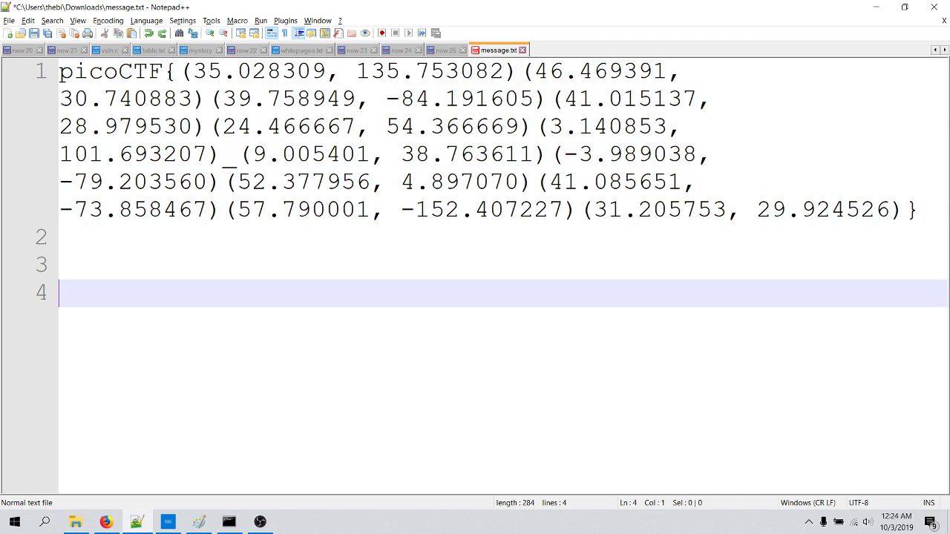
Copy the 'picoCTF{' prefix onto line 4 and close it with '}'.
{"action": "left_click_drag", "start_coordinate": [175, 72], "coordinate": [147, 71]}
{"action": "key", "text": "shift+Home"}
{"action": "key", "text": "ctrl+c"}
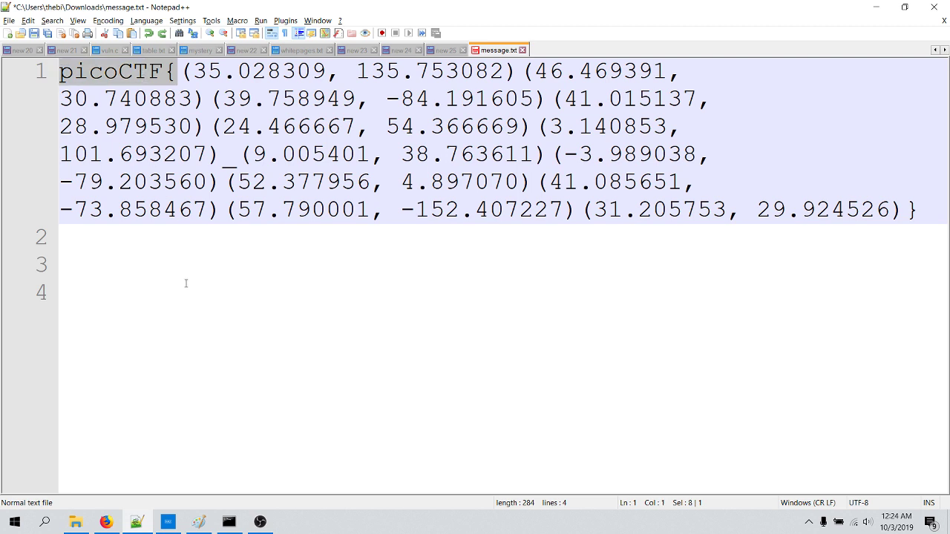
{"action": "left_click", "coordinate": [186, 283]}
{"action": "key", "text": "ctrl+v"}
{"action": "type", "text": "}"}
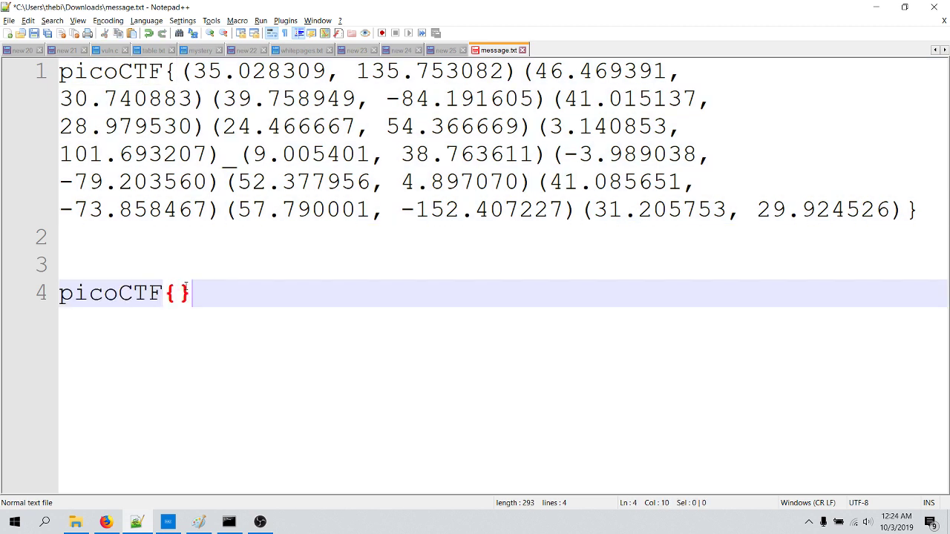
Count the coordinate pairs on line 1 before and after the underscore.
{"action": "left_click", "coordinate": [268, 71]}
{"action": "key", "text": "Right"}
{"action": "key", "text": "Right"}
{"action": "key", "text": "Right"}
{"action": "key", "text": "Right"}
{"action": "key", "text": "Right"}
{"action": "key", "text": "Right"}
{"action": "key", "text": "Right"}
{"action": "key", "text": "Right"}
{"action": "key", "text": "Right"}
{"action": "key", "text": "Right"}
{"action": "key", "text": "Right"}
{"action": "key", "text": "Right"}
{"action": "key", "text": "Right"}
{"action": "key", "text": "Right"}
{"action": "key", "text": "Right"}
{"action": "key", "text": "Right"}
{"action": "key", "text": "Right"}
{"action": "key", "text": "Right"}
{"action": "key", "text": "Right"}
{"action": "key", "text": "Right"}
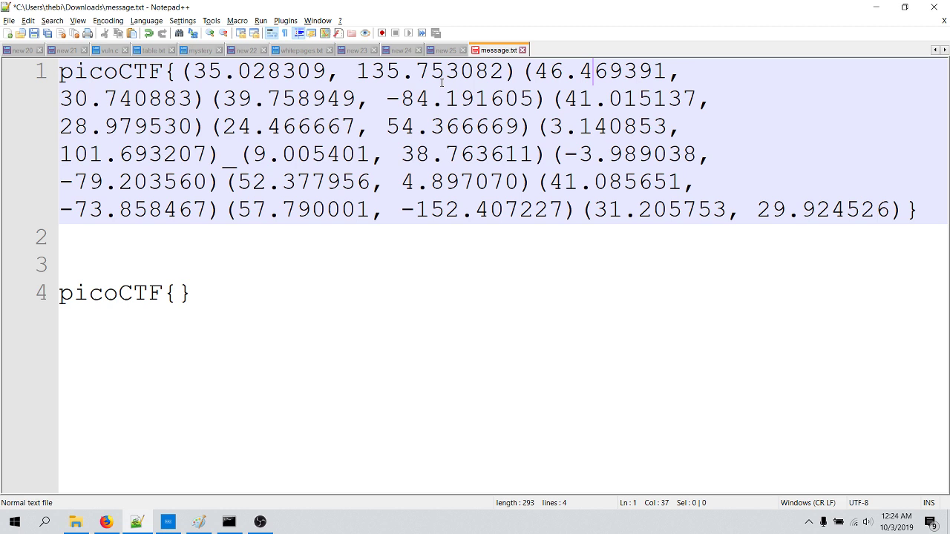
{"action": "key", "text": "Right"}
{"action": "key", "text": "Right"}
{"action": "key", "text": "Right"}
{"action": "key", "text": "Right"}
{"action": "key", "text": "Right"}
{"action": "key", "text": "Right"}
{"action": "key", "text": "Right"}
{"action": "key", "text": "Right"}
{"action": "key", "text": "Right"}
{"action": "key", "text": "Right"}
{"action": "key", "text": "Right"}
{"action": "key", "text": "Right"}
{"action": "key", "text": "Right"}
{"action": "key", "text": "Right"}
{"action": "key", "text": "Right"}
{"action": "key", "text": "Right"}
{"action": "key", "text": "Right"}
{"action": "key", "text": "Right"}
{"action": "key", "text": "Right"}
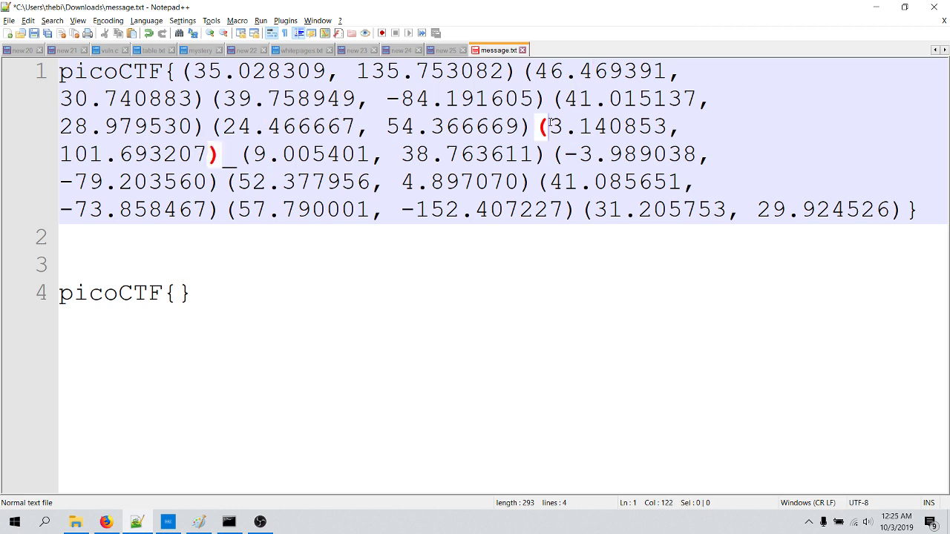
{"action": "left_click", "coordinate": [243, 156]}
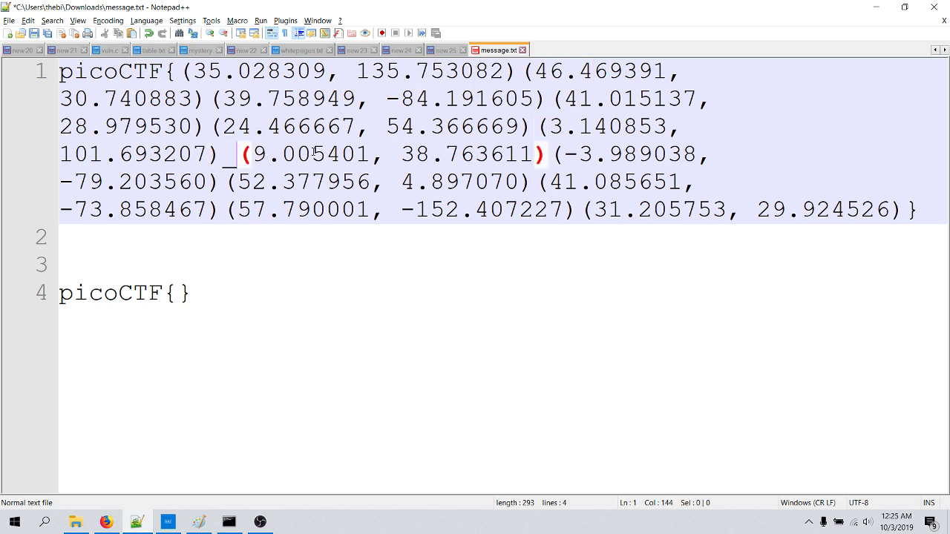
{"action": "key", "text": "Right"}
{"action": "key", "text": "Right"}
{"action": "key", "text": "Right"}
{"action": "key", "text": "Right"}
{"action": "key", "text": "Right"}
{"action": "key", "text": "Right"}
{"action": "key", "text": "Right"}
{"action": "key", "text": "Right"}
{"action": "key", "text": "Right"}
{"action": "key", "text": "Right"}
{"action": "key", "text": "Right"}
{"action": "key", "text": "Right"}
{"action": "key", "text": "Right"}
{"action": "key", "text": "Right"}
{"action": "key", "text": "Right"}
{"action": "key", "text": "Right"}
{"action": "key", "text": "Right"}
{"action": "key", "text": "Right"}
{"action": "key", "text": "Right"}
{"action": "key", "text": "Right"}
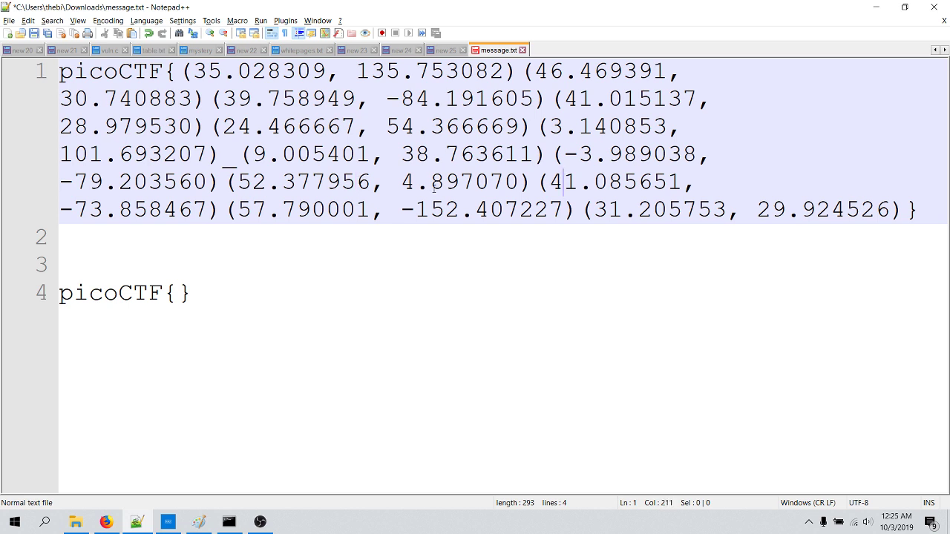
{"action": "key", "text": "Right"}
{"action": "key", "text": "Right"}
{"action": "key", "text": "Right"}
{"action": "key", "text": "Right"}
{"action": "key", "text": "Right"}
{"action": "key", "text": "Right"}
{"action": "key", "text": "Right"}
{"action": "key", "text": "Right"}
{"action": "key", "text": "Right"}
{"action": "key", "text": "Right"}
{"action": "key", "text": "Right"}
{"action": "key", "text": "Right"}
{"action": "key", "text": "Right"}
{"action": "key", "text": "Right"}
{"action": "key", "text": "Right"}
{"action": "key", "text": "Right"}
{"action": "key", "text": "Right"}
{"action": "key", "text": "Right"}
{"action": "key", "text": "Right"}
{"action": "key", "text": "Right"}
Fill the braces with '******_******' and select the first coordinate pair 35.028309, 135.753082.
{"action": "left_click", "coordinate": [178, 299]}
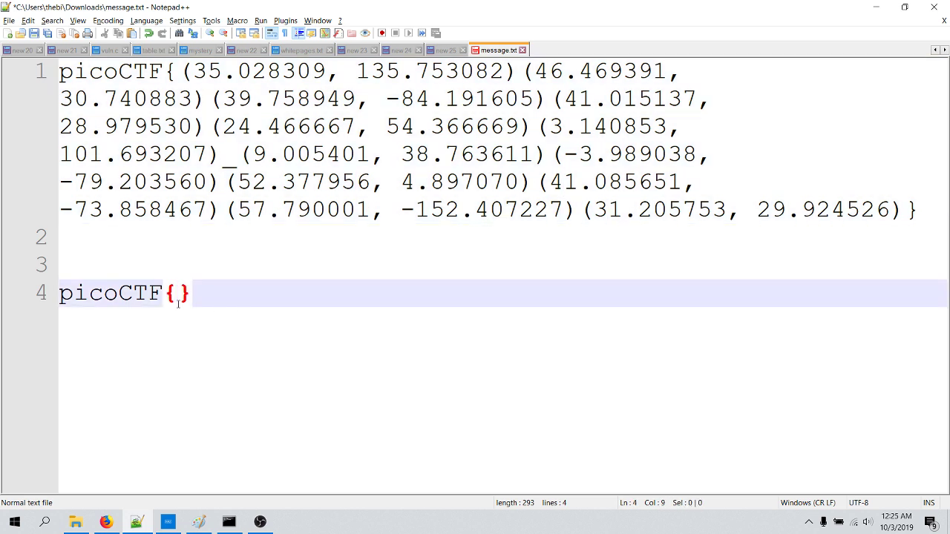
{"action": "type", "text": "******"}
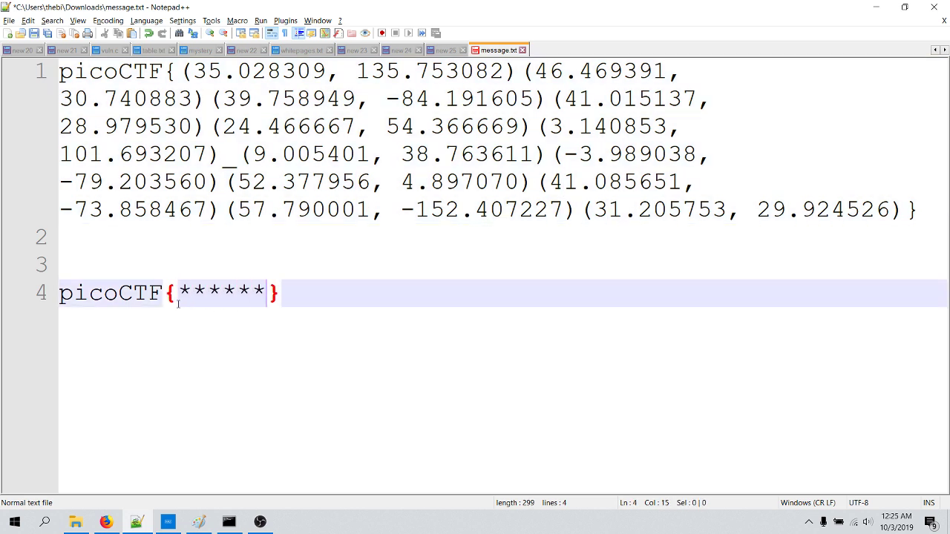
{"action": "type", "text": "_"}
{"action": "key", "text": "Left"}
{"action": "key", "text": "shift+Left"}
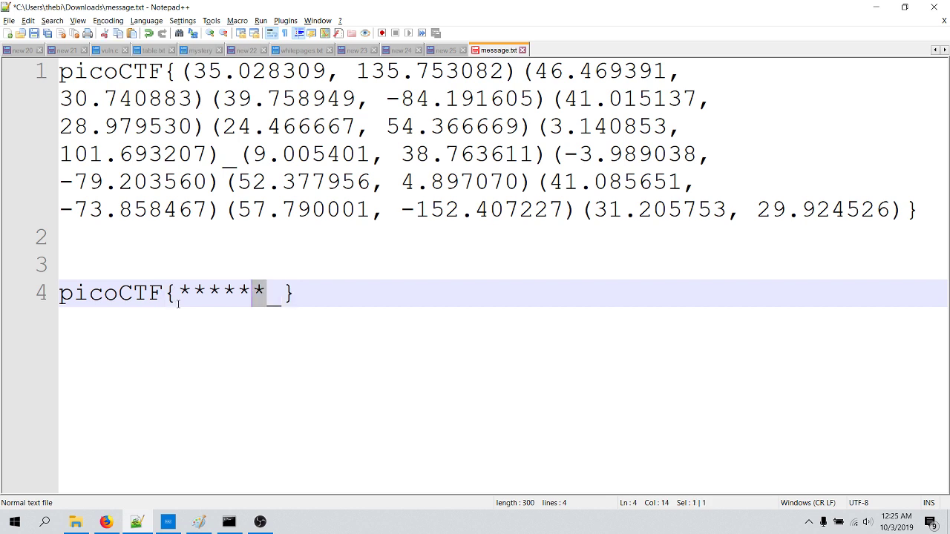
{"action": "key", "text": "shift+Left"}
{"action": "key", "text": "shift+Left"}
{"action": "key", "text": "shift+Left"}
{"action": "key", "text": "shift+Left"}
{"action": "key", "text": "shift+Left"}
{"action": "key", "text": "shift+Left"}
{"action": "key", "text": "Right"}
{"action": "key", "text": "Right"}
{"action": "type", "text": "******"}
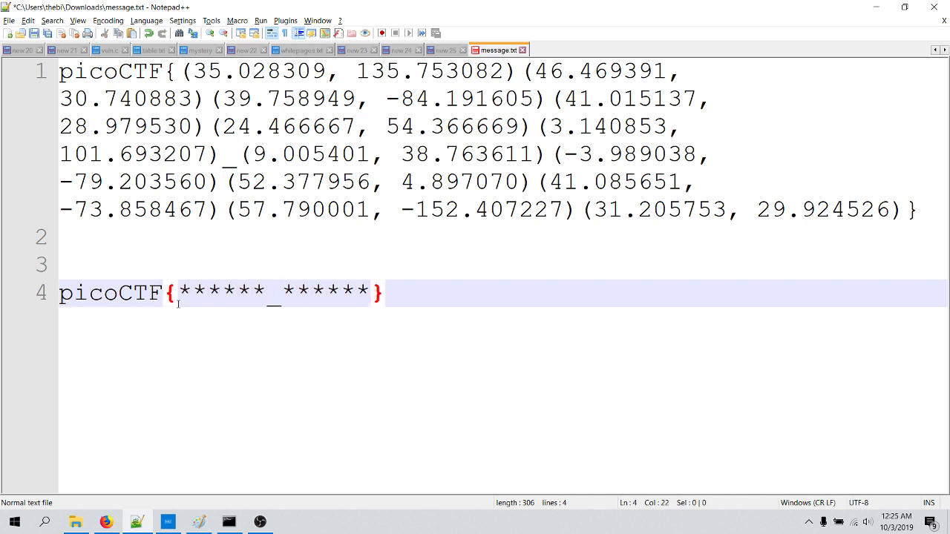
{"action": "left_click", "coordinate": [409, 299]}
{"action": "left_click", "coordinate": [53, 302], "text": "shift"}
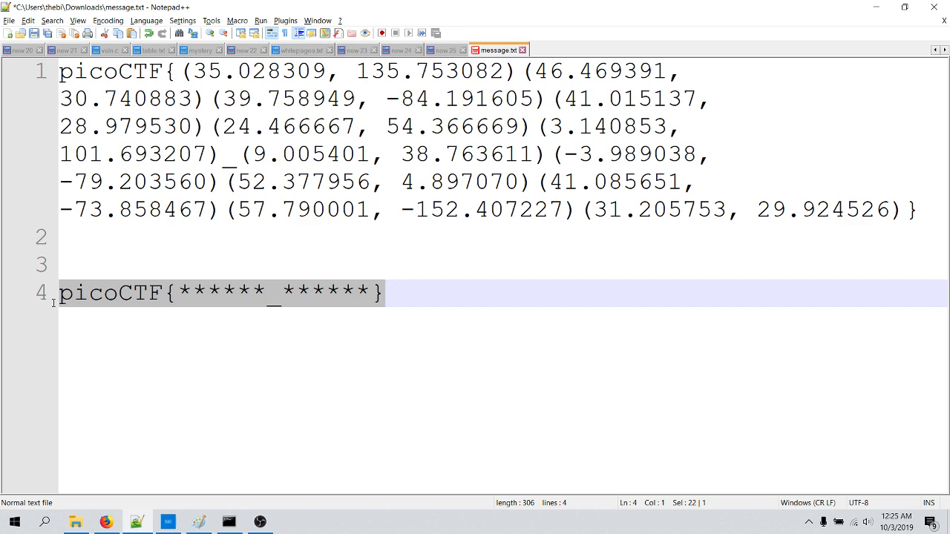
{"action": "left_click_drag", "start_coordinate": [193, 71], "coordinate": [503, 71]}
Search Maps for 35.028309, 135.753082 (Kyoto) and replace the first asterisk with K.
{"action": "left_click", "coordinate": [106, 522]}
{"action": "left_click", "coordinate": [95, 67]}
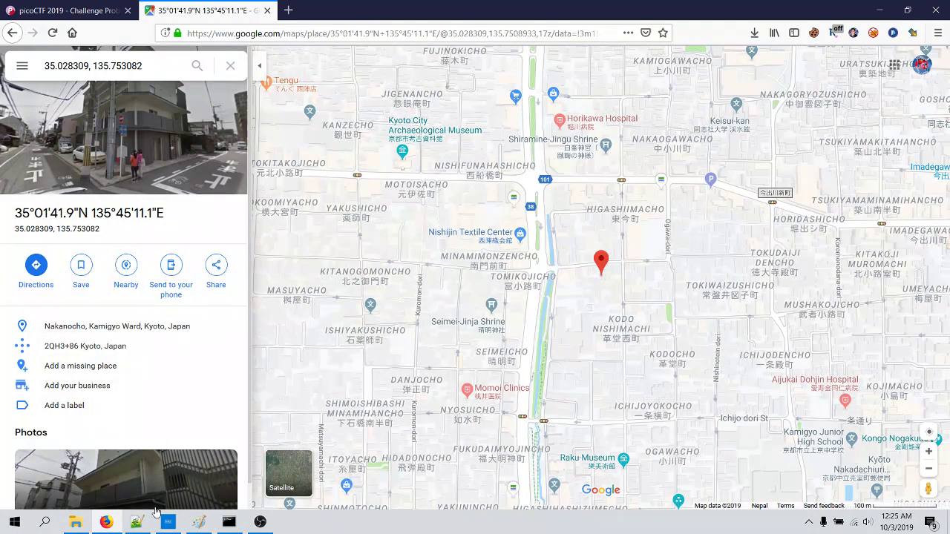
{"action": "key", "text": "alt+Tab"}
{"action": "left_click", "coordinate": [171, 283]}
{"action": "key", "text": "shift+Right"}
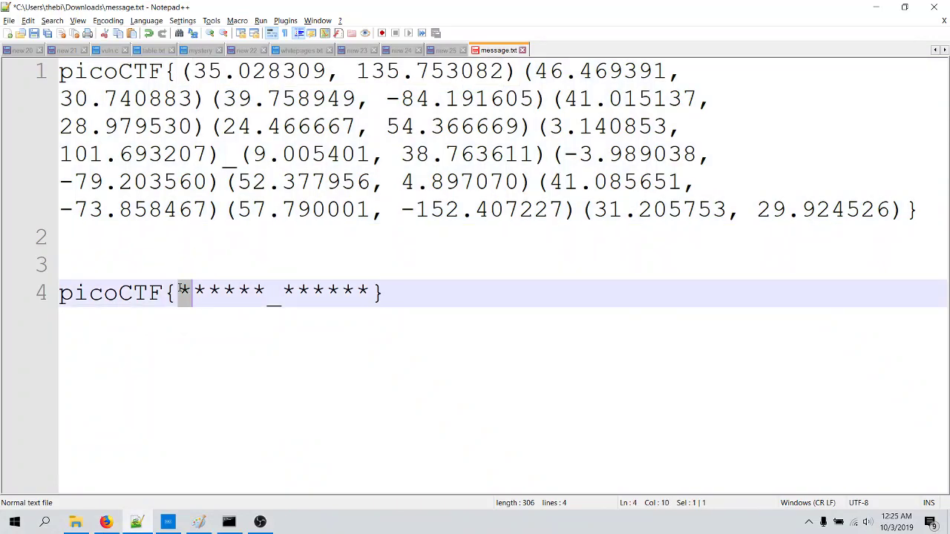
{"action": "type", "text": "K"}
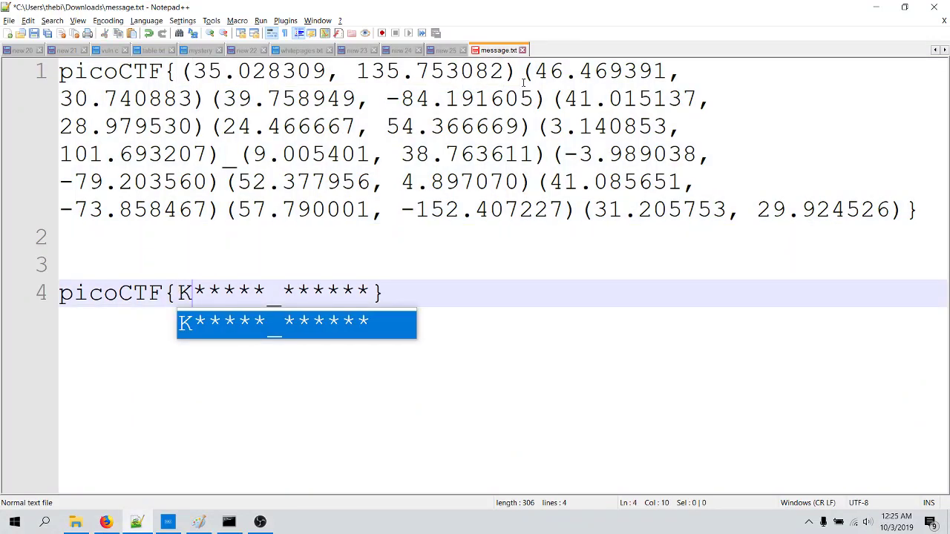
Search Maps for 46.469391, 30.740883 (Odesa) and replace the next asterisk with O.
{"action": "left_click_drag", "start_coordinate": [530, 71], "coordinate": [194, 99]}
{"action": "key", "text": "ctrl+c"}
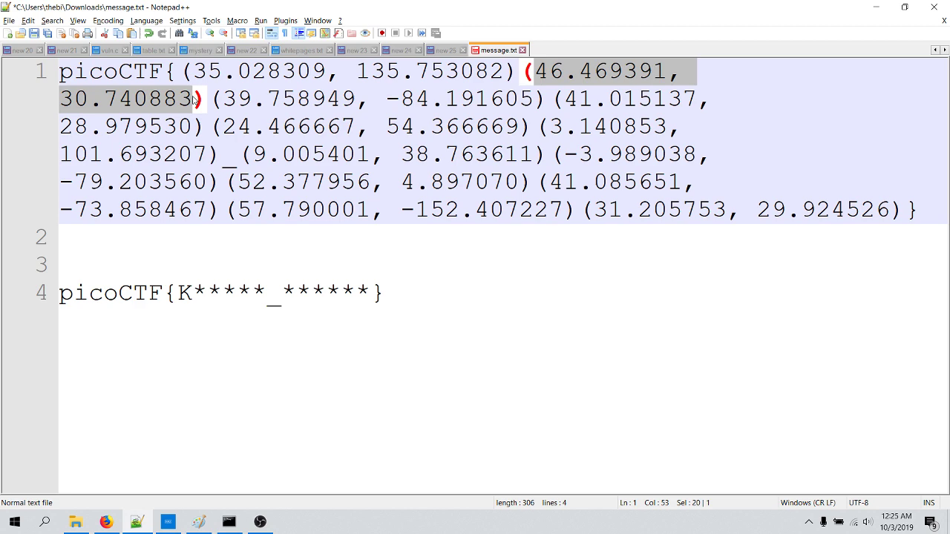
{"action": "left_click", "coordinate": [76, 522]}
{"action": "left_click", "coordinate": [106, 521]}
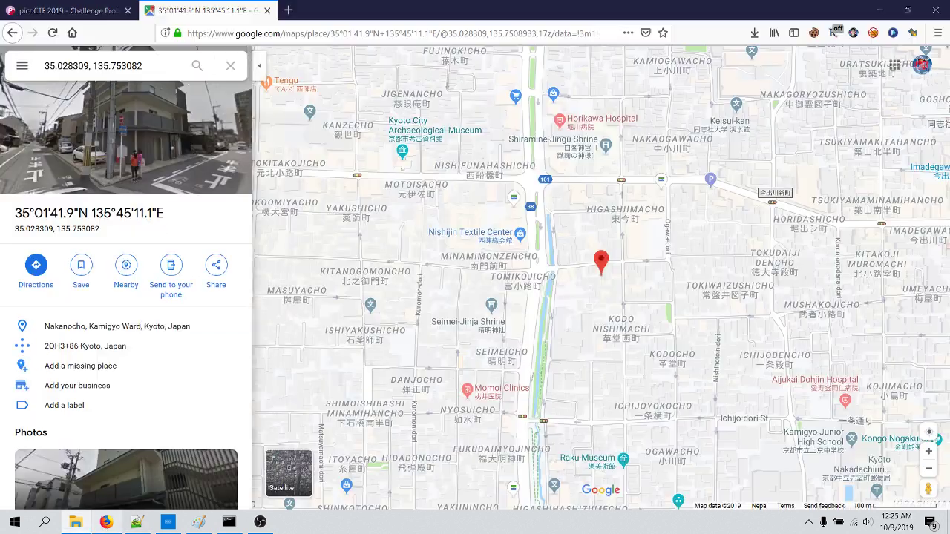
{"action": "double_click", "coordinate": [164, 65]}
{"action": "key", "text": "ctrl+a"}
{"action": "key", "text": "ctrl+v"}
{"action": "key", "text": "Return"}
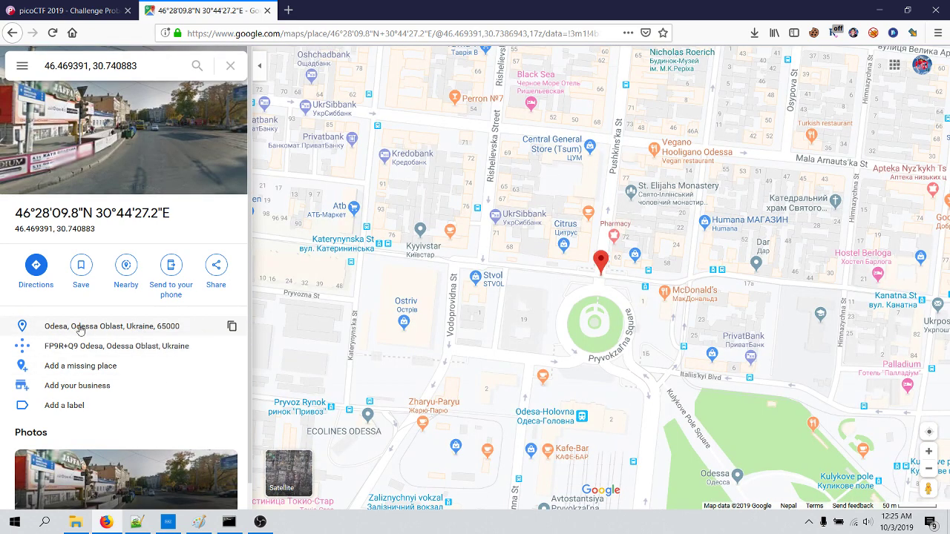
{"action": "left_click", "coordinate": [137, 521]}
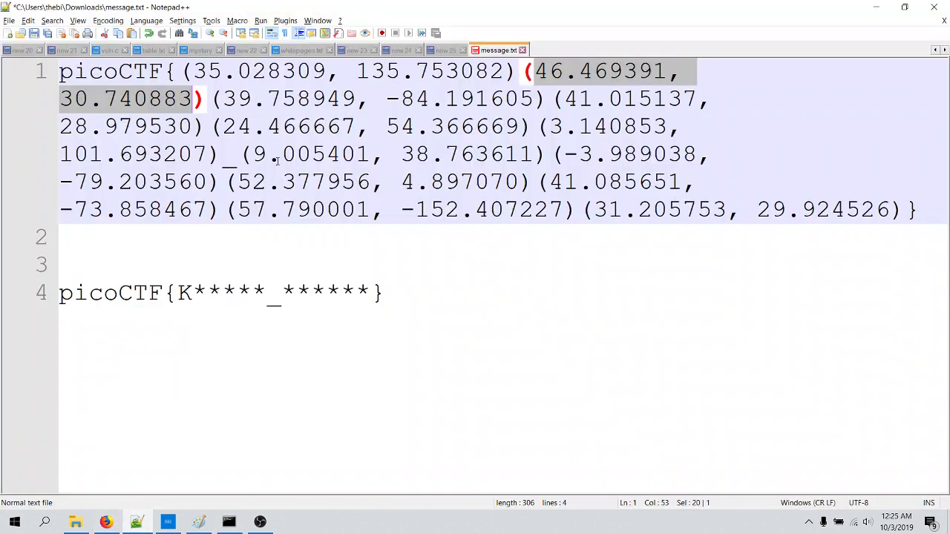
{"action": "left_click", "coordinate": [193, 292]}
{"action": "key", "text": "shift+Right"}
{"action": "type", "text": "O"}
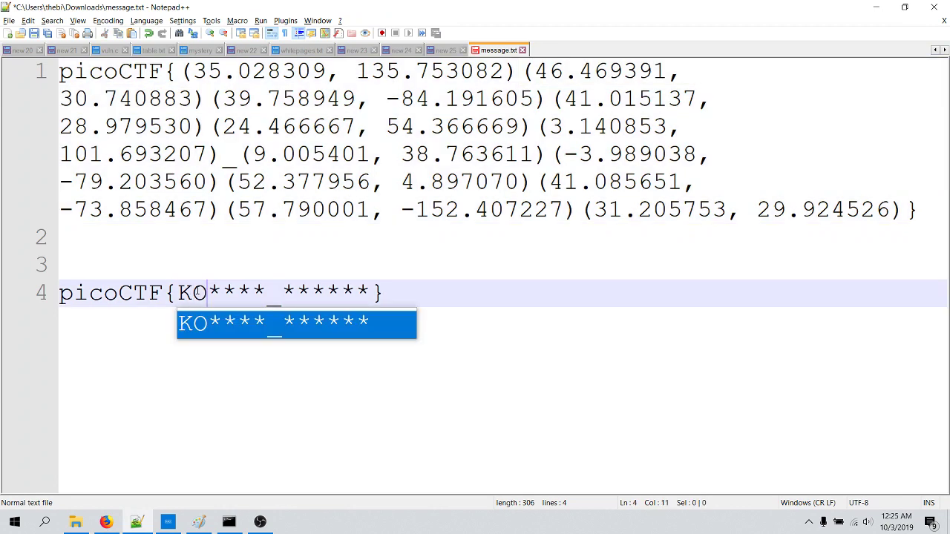
Search Maps for the third pair 39.758949, -84.191605, locating Dayton, Ohio.
{"action": "left_click_drag", "start_coordinate": [222, 99], "coordinate": [533, 99]}
{"action": "key", "text": "ctrl+c"}
{"action": "left_click", "coordinate": [106, 522]}
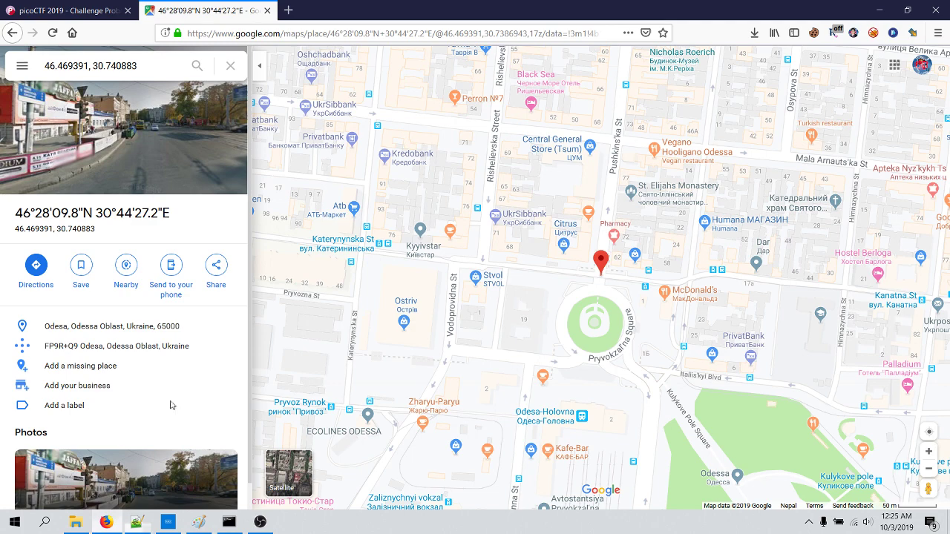
{"action": "double_click", "coordinate": [58, 66]}
{"action": "key", "text": "ctrl+a"}
{"action": "key", "text": "ctrl+v"}
{"action": "key", "text": "Return"}
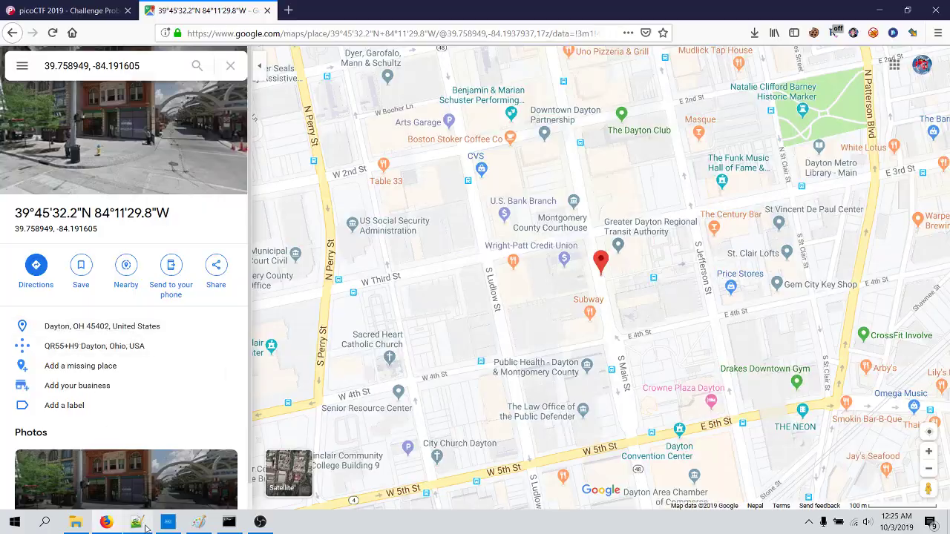
Replace the next placeholder asterisk with D, making the draft read KOD.
{"action": "left_click", "coordinate": [137, 521]}
{"action": "key", "text": "ctrl+End"}
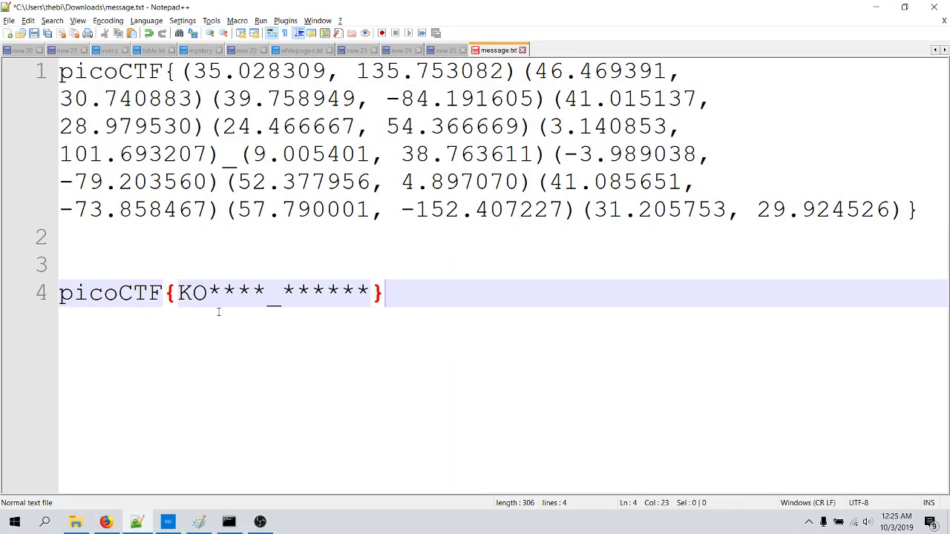
{"action": "key", "text": "Left"}
{"action": "key", "text": "Left"}
{"action": "key", "text": "Left"}
{"action": "key", "text": "Left"}
{"action": "key", "text": "Left"}
{"action": "key", "text": "Left"}
{"action": "key", "text": "Left"}
{"action": "key", "text": "Left"}
{"action": "key", "text": "Left"}
{"action": "key", "text": "Left"}
{"action": "key", "text": "Left"}
{"action": "key", "text": "Left"}
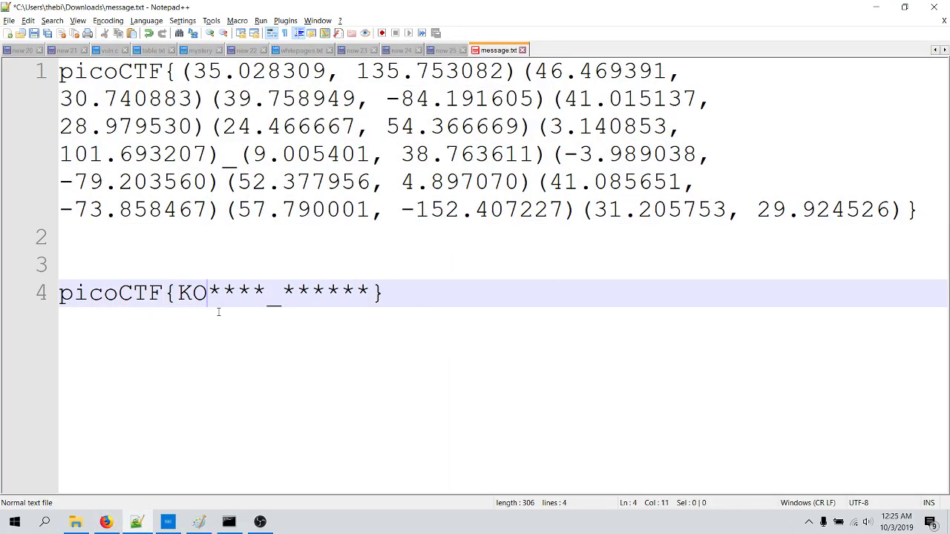
{"action": "key", "text": "Delete"}
{"action": "type", "text": "D"}
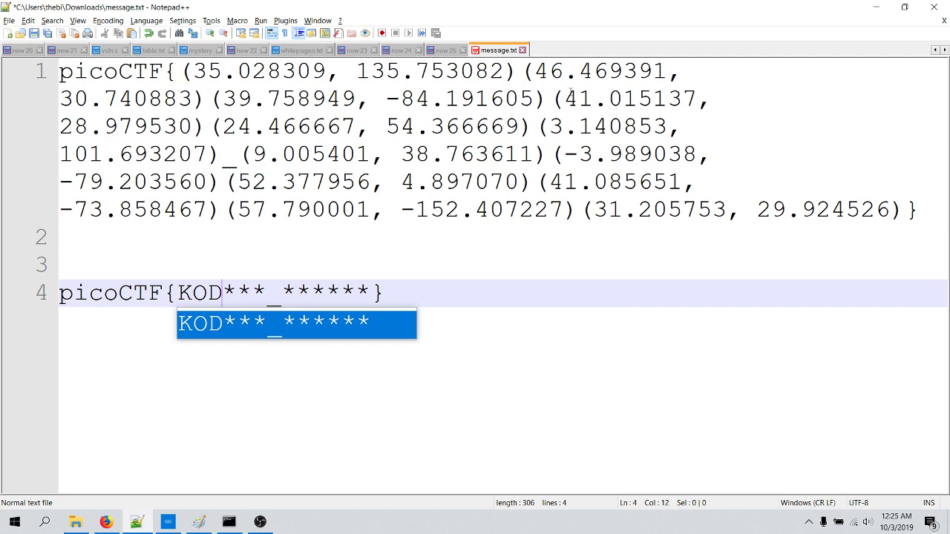
Search Maps for 41.015137, 28.979530 (Istanbul) and add I to the flag.
{"action": "left_click_drag", "start_coordinate": [568, 95], "coordinate": [193, 127]}
{"action": "key", "text": "ctrl+c"}
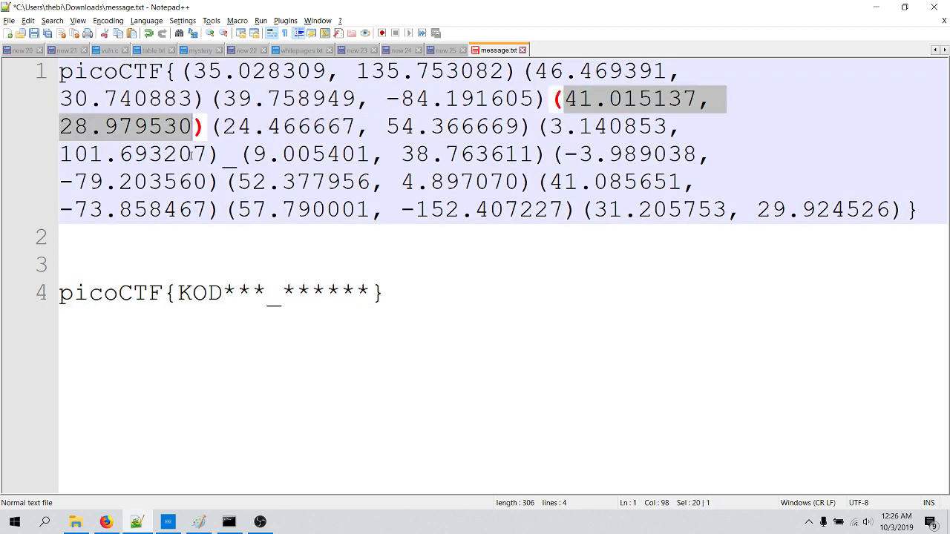
{"action": "left_click", "coordinate": [106, 522]}
{"action": "double_click", "coordinate": [149, 64]}
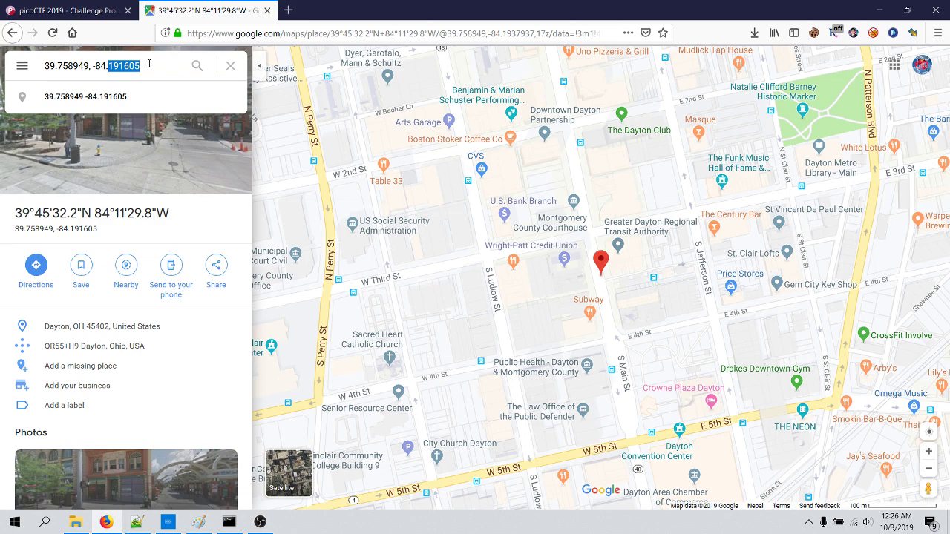
{"action": "key", "text": "ctrl+a"}
{"action": "key", "text": "ctrl+v"}
{"action": "key", "text": "Return"}
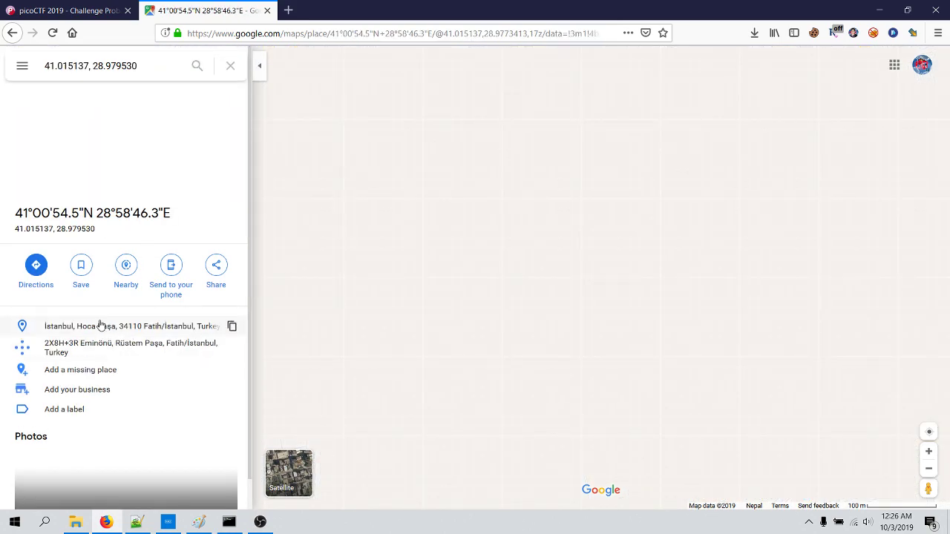
{"action": "left_click", "coordinate": [137, 521]}
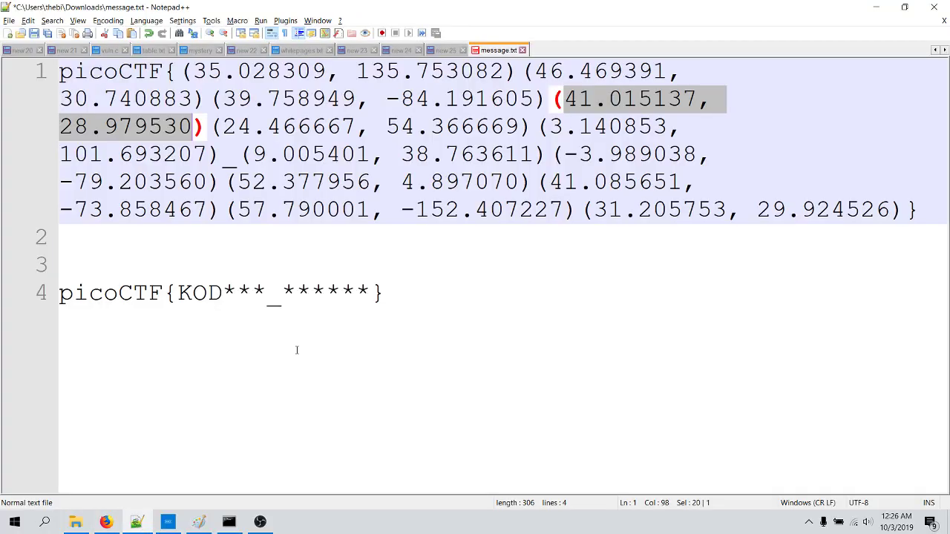
{"action": "left_click", "coordinate": [236, 307]}
{"action": "key", "text": "shift+Left"}
{"action": "type", "text": "I"}
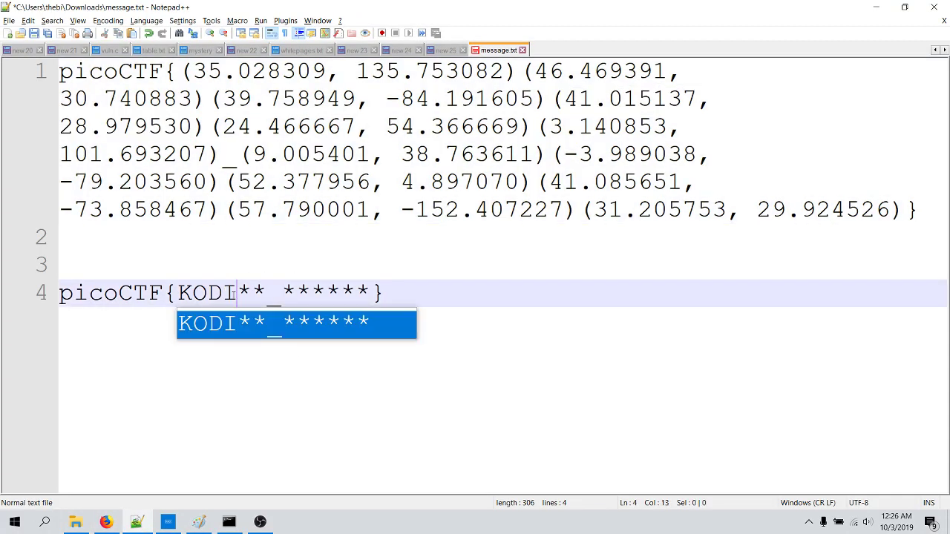
Search Maps for 24.466667, 54.366669 (Abu Dhabi) and add A to the flag.
{"action": "left_click_drag", "start_coordinate": [222, 128], "coordinate": [518, 124]}
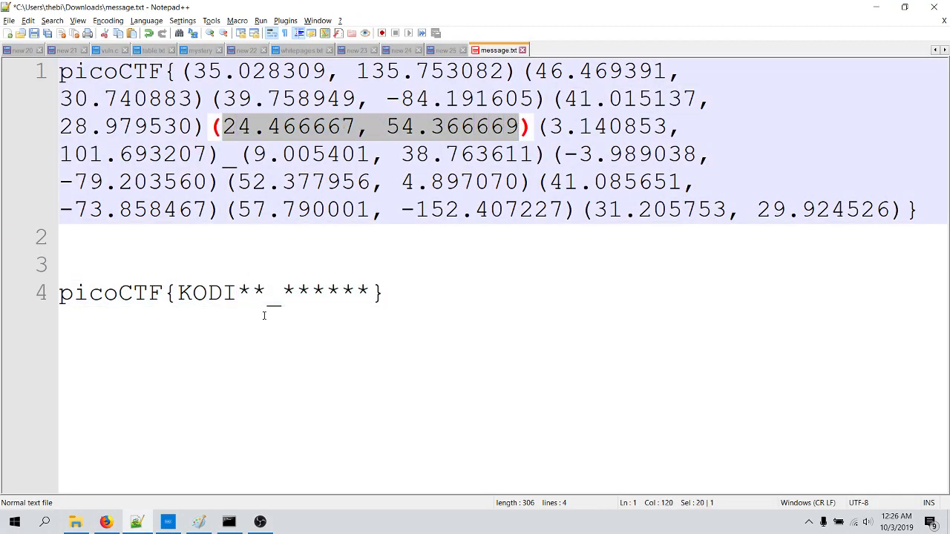
{"action": "key", "text": "ctrl+c"}
{"action": "left_click", "coordinate": [106, 522]}
{"action": "left_click", "coordinate": [101, 66]}
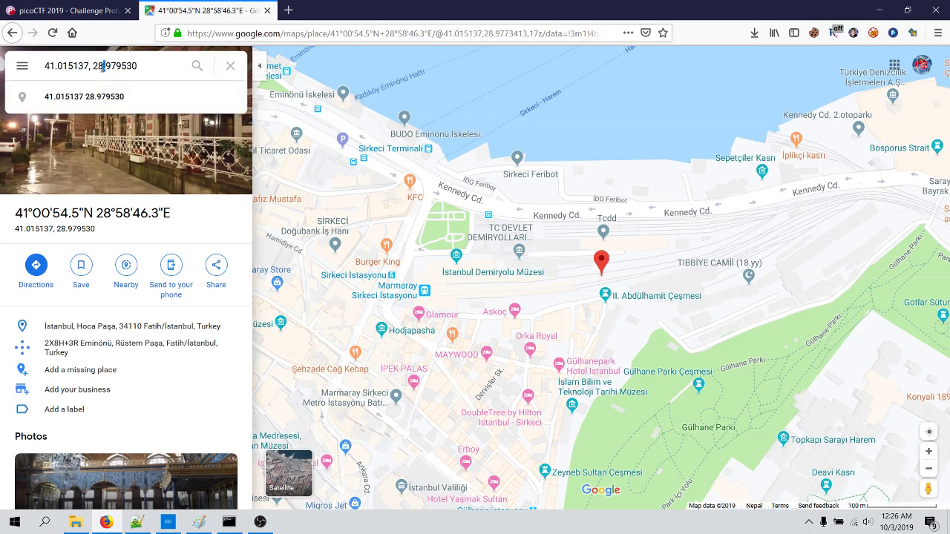
{"action": "key", "text": "ctrl+a"}
{"action": "key", "text": "ctrl+v"}
{"action": "key", "text": "Return"}
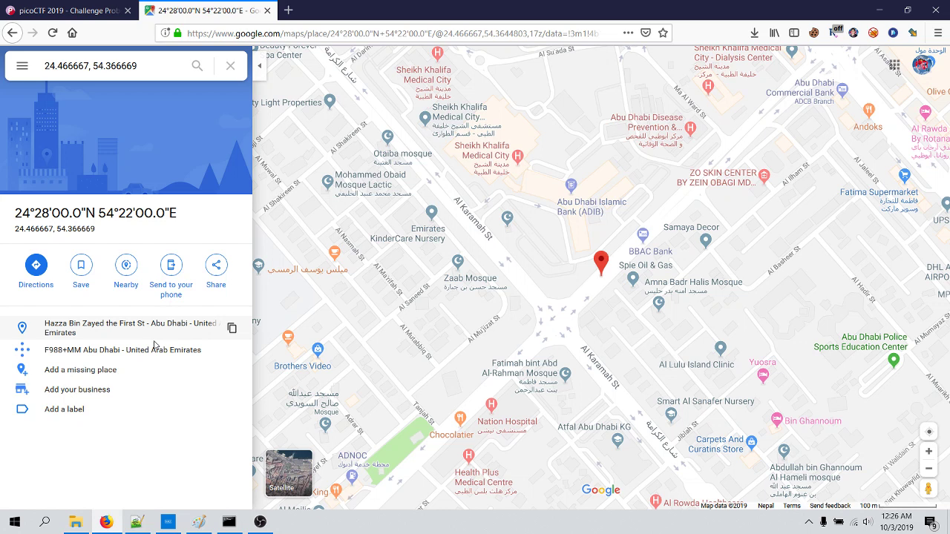
{"action": "left_click", "coordinate": [145, 520]}
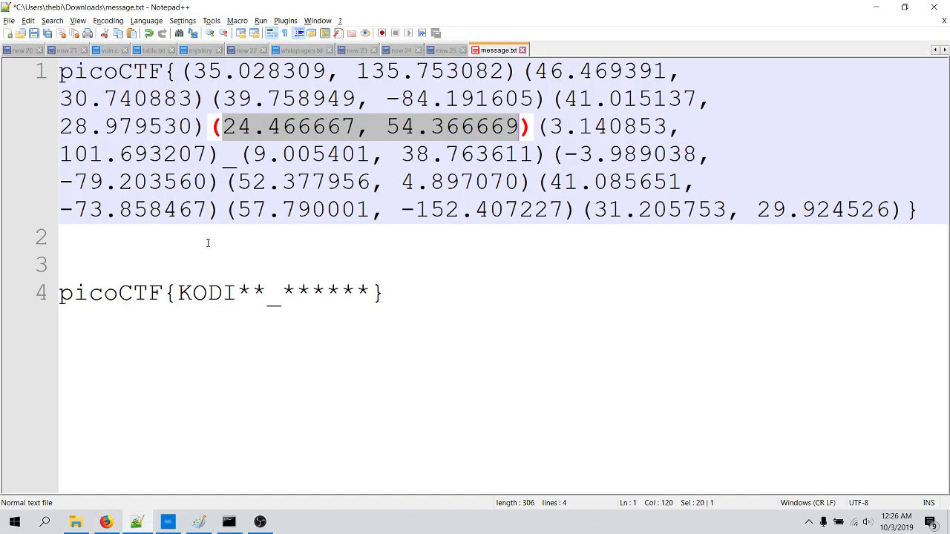
{"action": "left_click", "coordinate": [243, 302]}
{"action": "key", "text": "Delete"}
{"action": "type", "text": "A"}
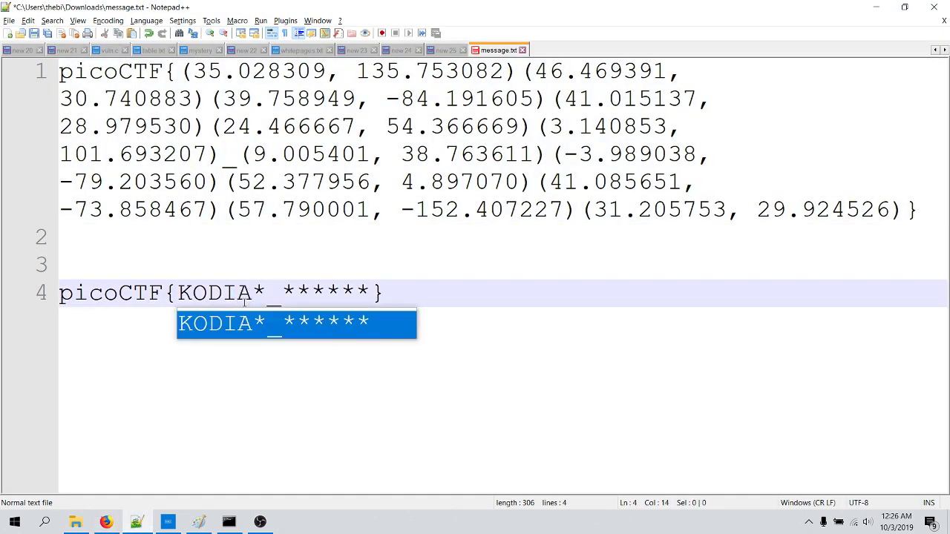
Search Maps for 3.140853, 101.693207 (Kuala Lumpur) and add K, completing KODIAK.
{"action": "left_click_drag", "start_coordinate": [550, 126], "coordinate": [210, 154]}
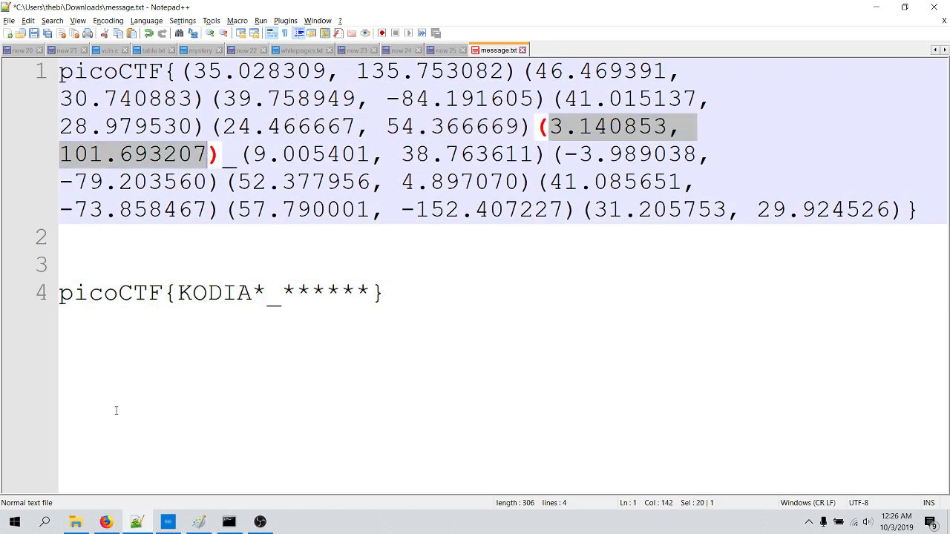
{"action": "left_click", "coordinate": [106, 521]}
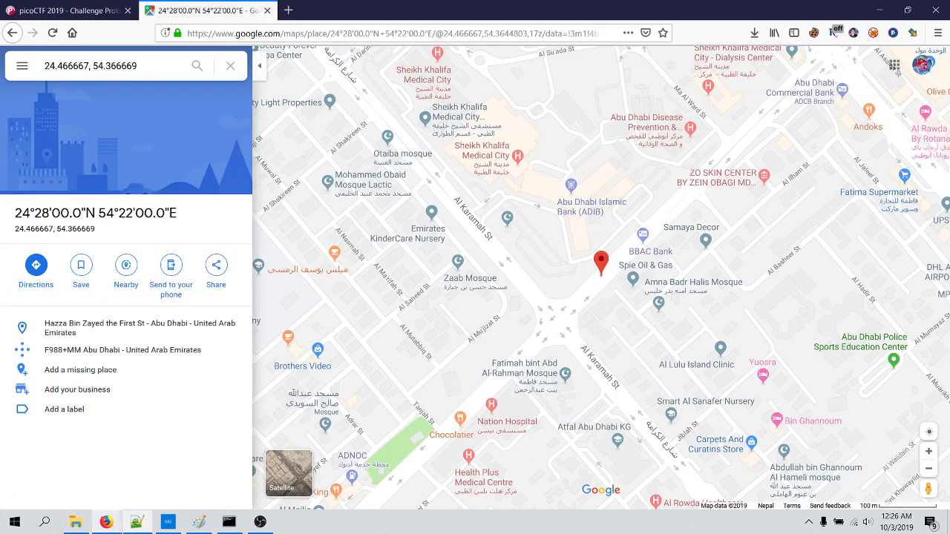
{"action": "left_click", "coordinate": [90, 66]}
{"action": "key", "text": "ctrl+v"}
{"action": "key", "text": "Return"}
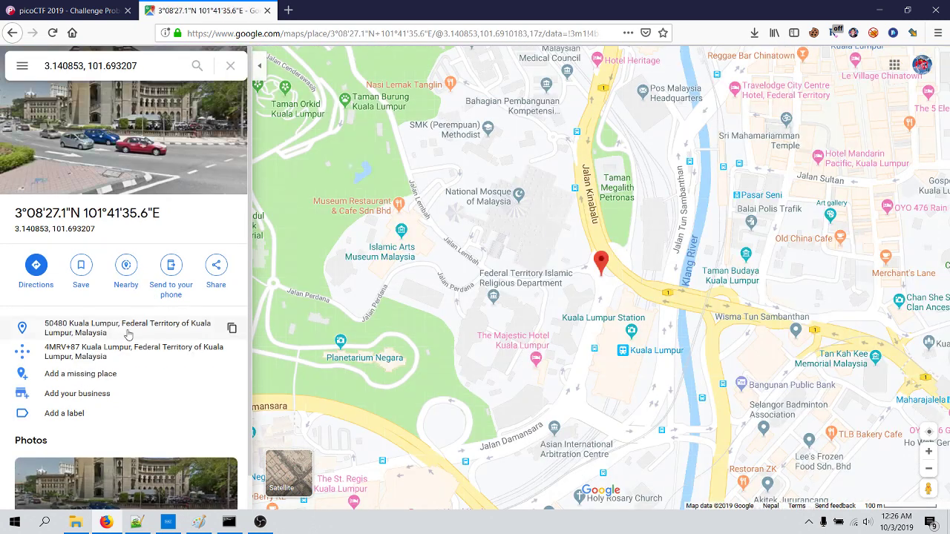
{"action": "key", "text": "alt+Tab"}
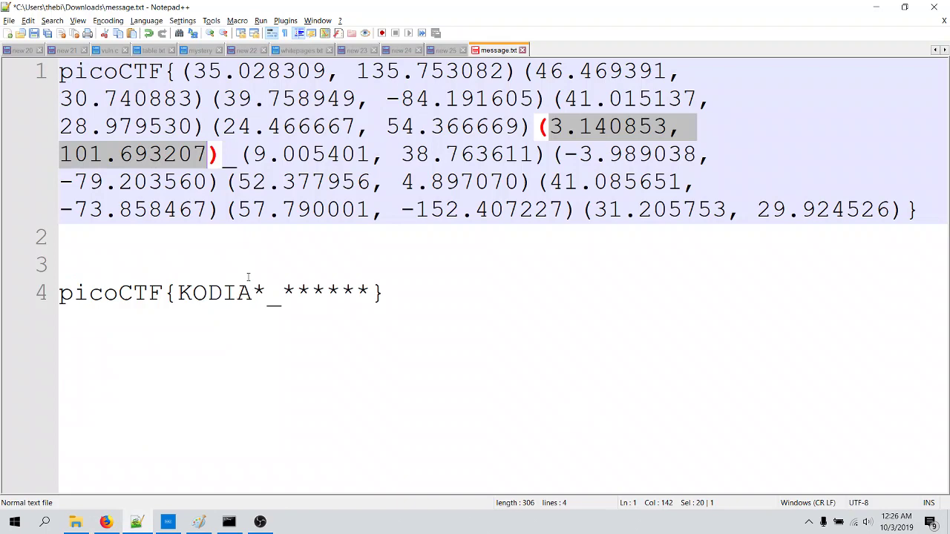
{"action": "left_click", "coordinate": [251, 291]}
{"action": "key", "text": "shift+Right"}
{"action": "type", "text": "K"}
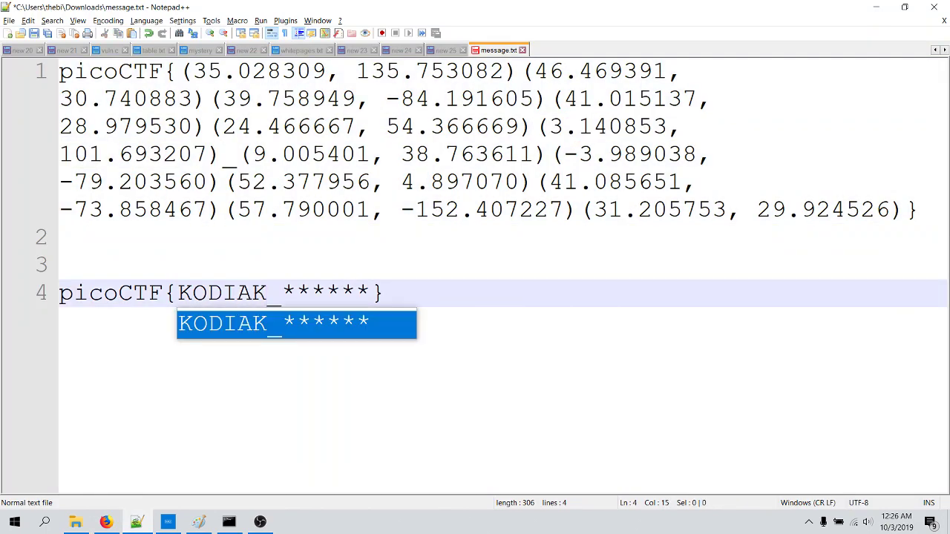
{"action": "left_click", "coordinate": [178, 291], "text": "shift"}
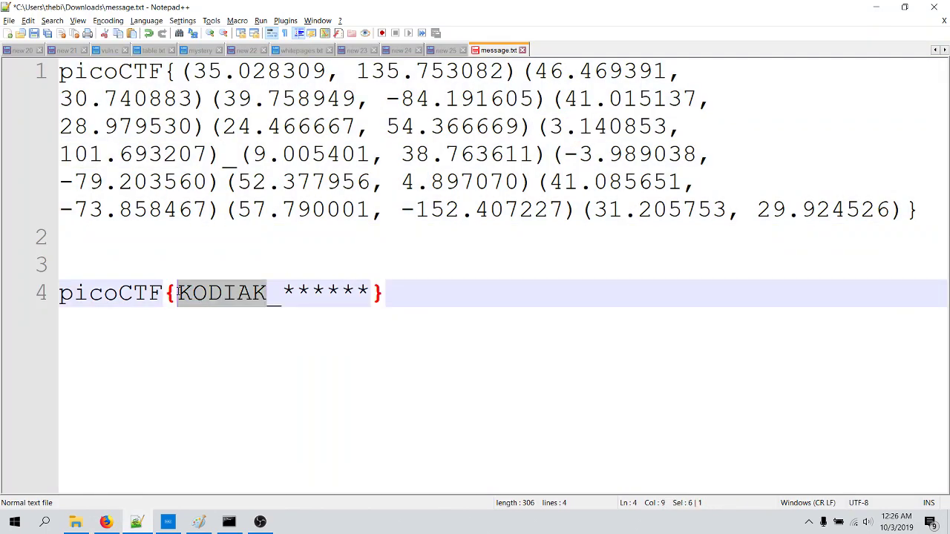
{"action": "left_click", "coordinate": [106, 522]}
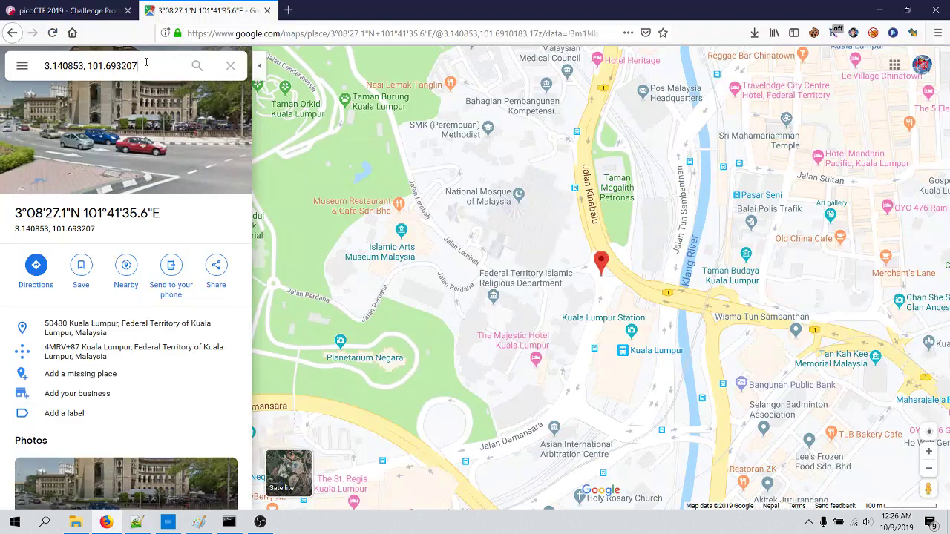
Paste KODIAK into a new-tab web search and choose the 'kodiak alaska' suggestion.
{"action": "left_click", "coordinate": [146, 62]}
{"action": "key", "text": "ctrl+v"}
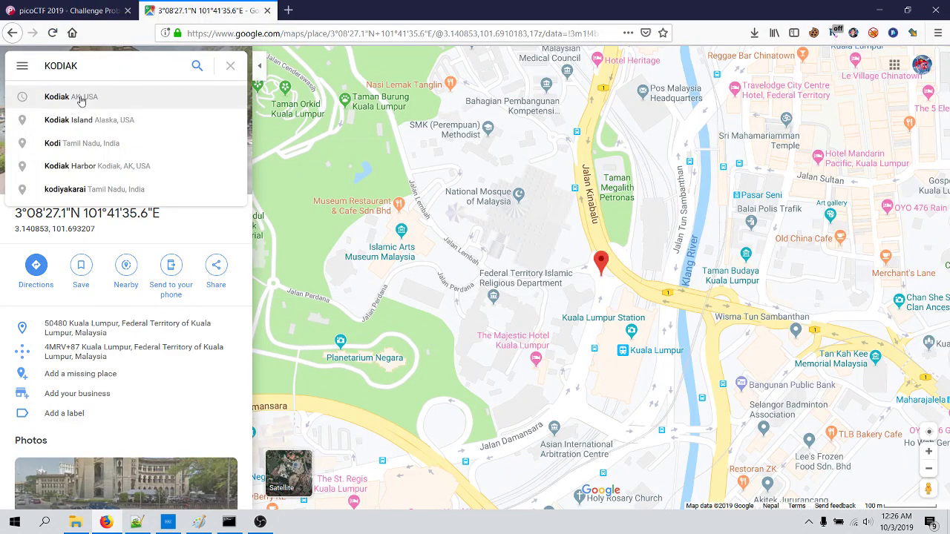
{"action": "left_click", "coordinate": [288, 9]}
{"action": "key", "text": "ctrl+v"}
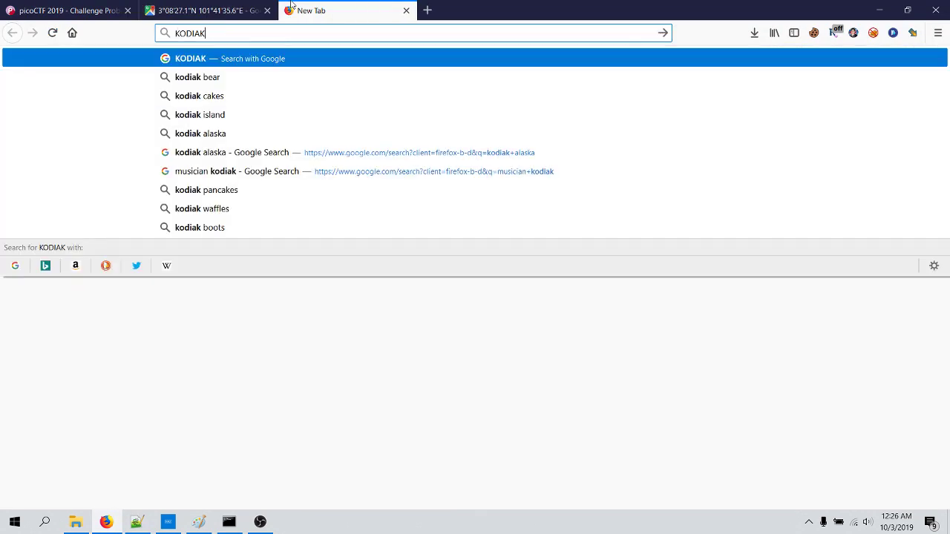
{"action": "key", "text": "Down"}
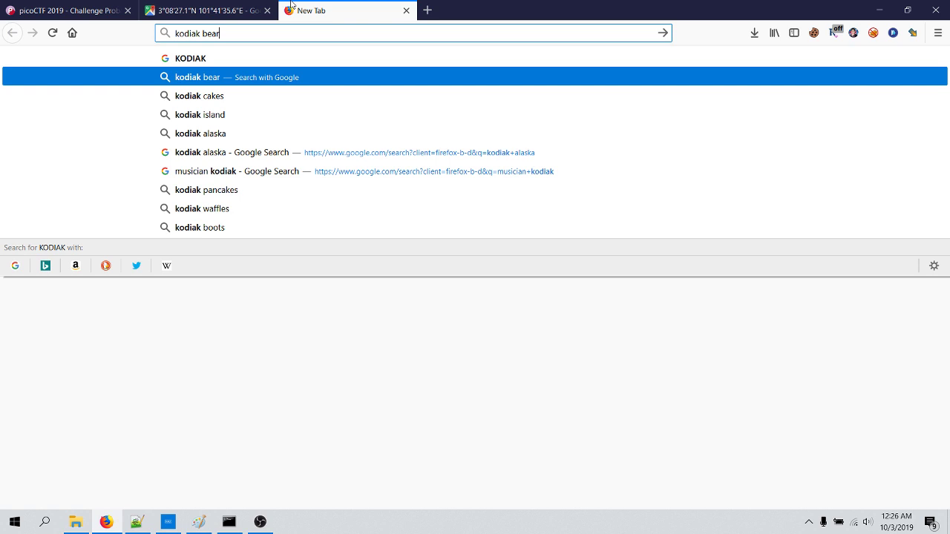
{"action": "key", "text": "Down"}
{"action": "key", "text": "Down"}
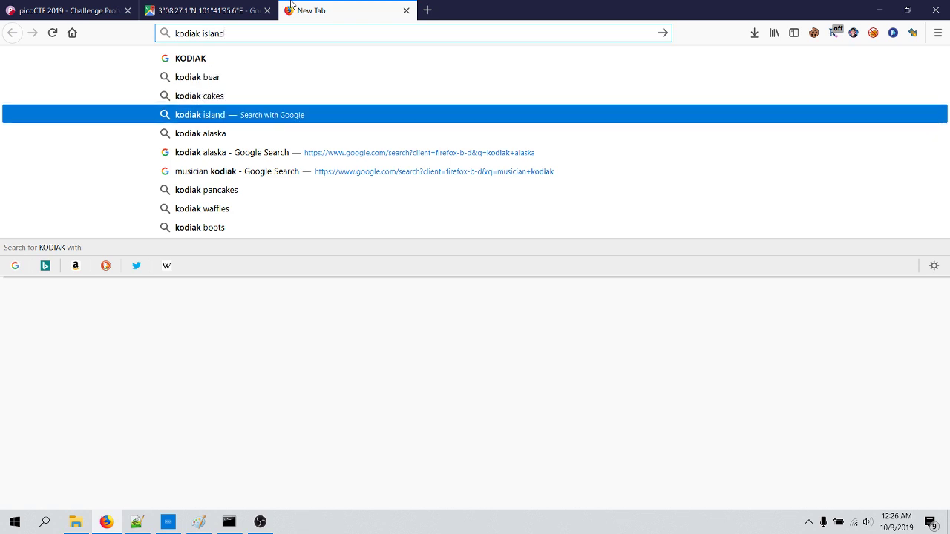
{"action": "key", "text": "Down"}
{"action": "key", "text": "Down"}
{"action": "key", "text": "Down"}
{"action": "key", "text": "Down"}
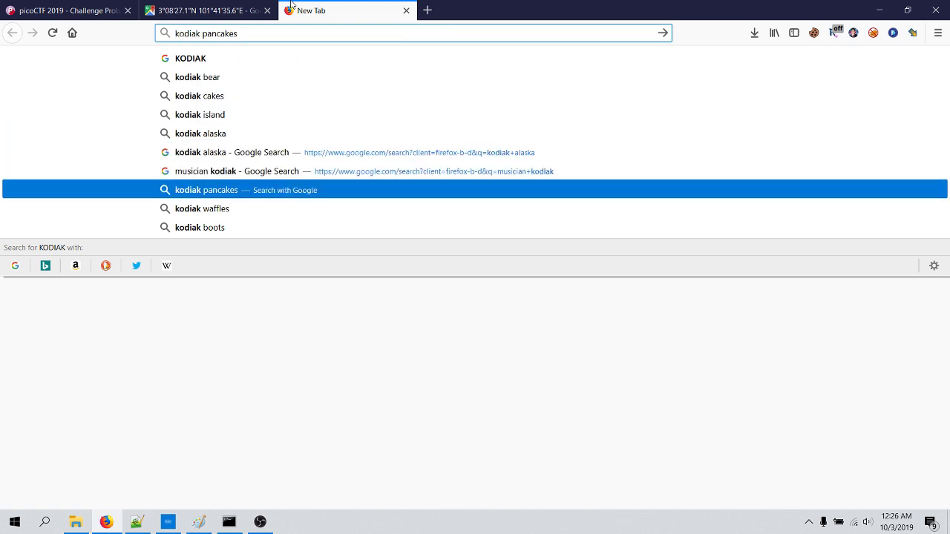
{"action": "key", "text": "Down"}
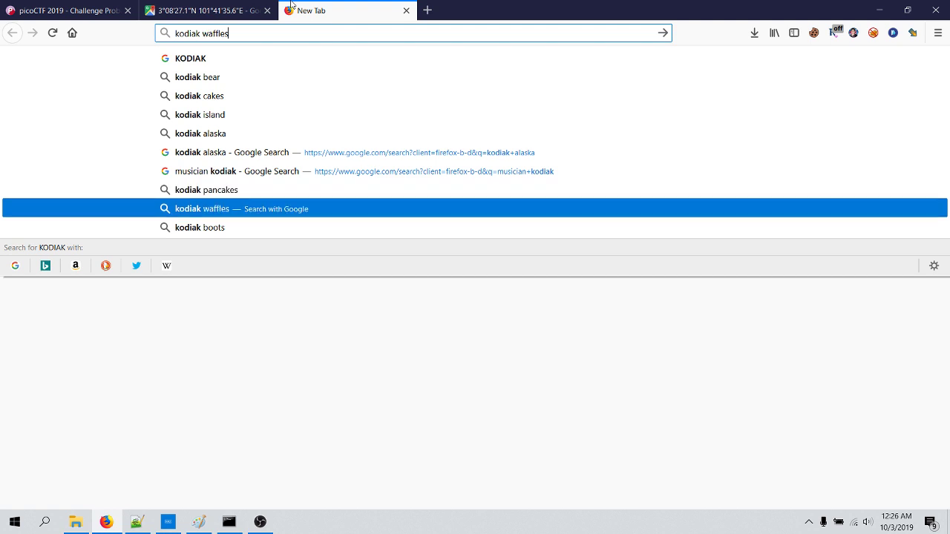
{"action": "key", "text": "Down"}
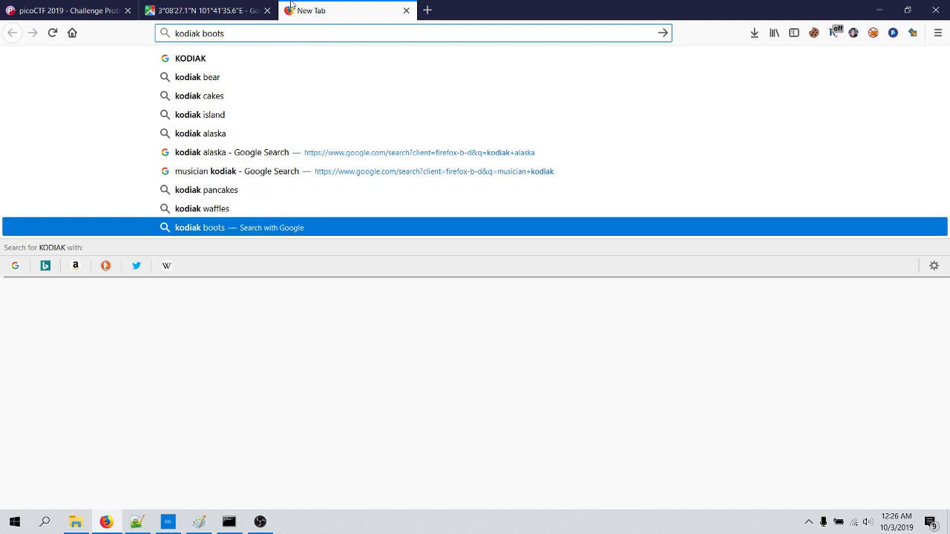
{"action": "key", "text": "Up"}
{"action": "key", "text": "Up"}
{"action": "key", "text": "Up"}
{"action": "key", "text": "Up"}
{"action": "key", "text": "Up"}
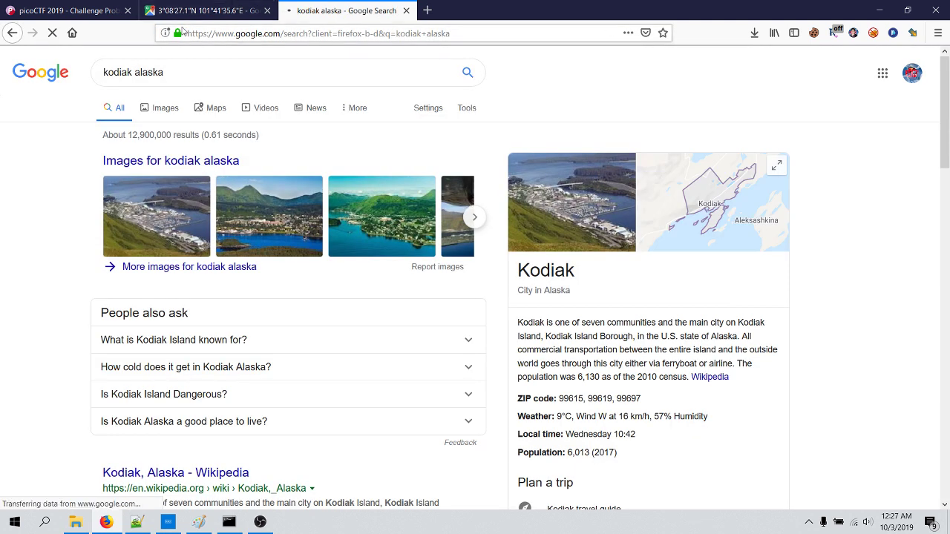
Submit picoCTF{KODIAK_ALASKA} on picoCTF, then select 9.005401, 38.763611 in message.txt.
{"action": "left_click", "coordinate": [67, 10]}
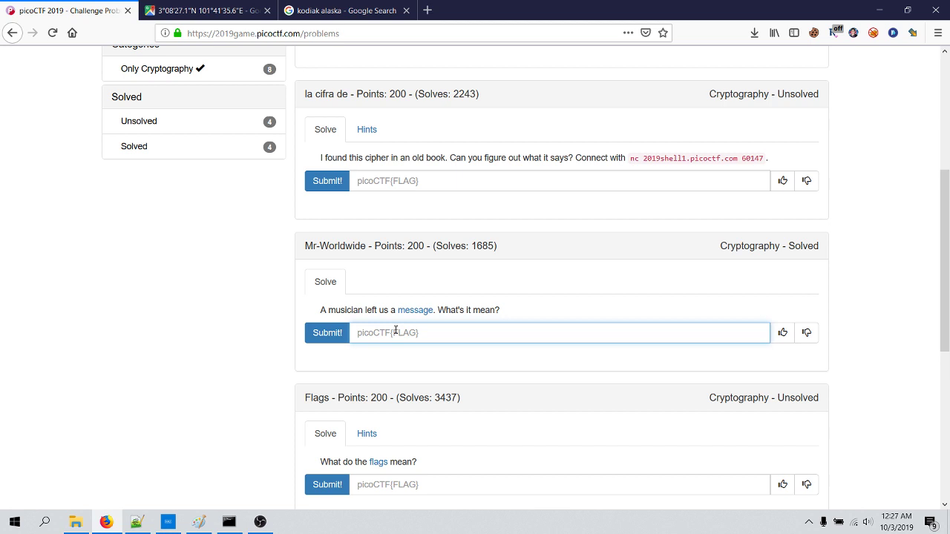
{"action": "type", "text": "picoCTF{KODIAK_ALASKA"}
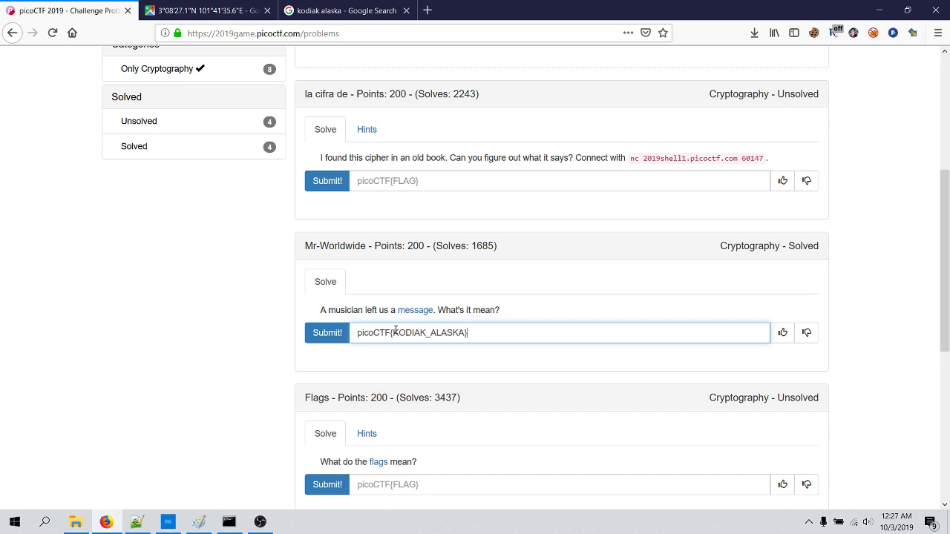
{"action": "key", "text": "Return"}
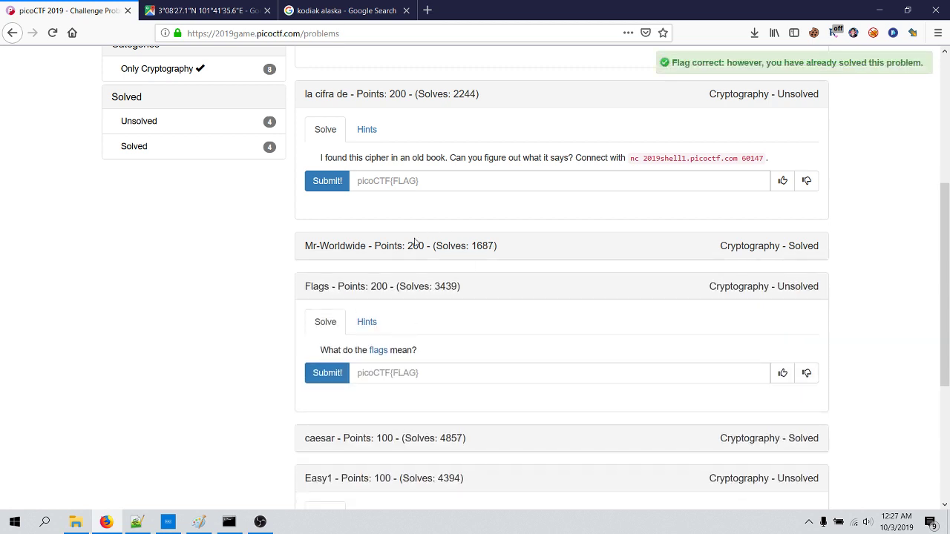
{"action": "left_click", "coordinate": [414, 245]}
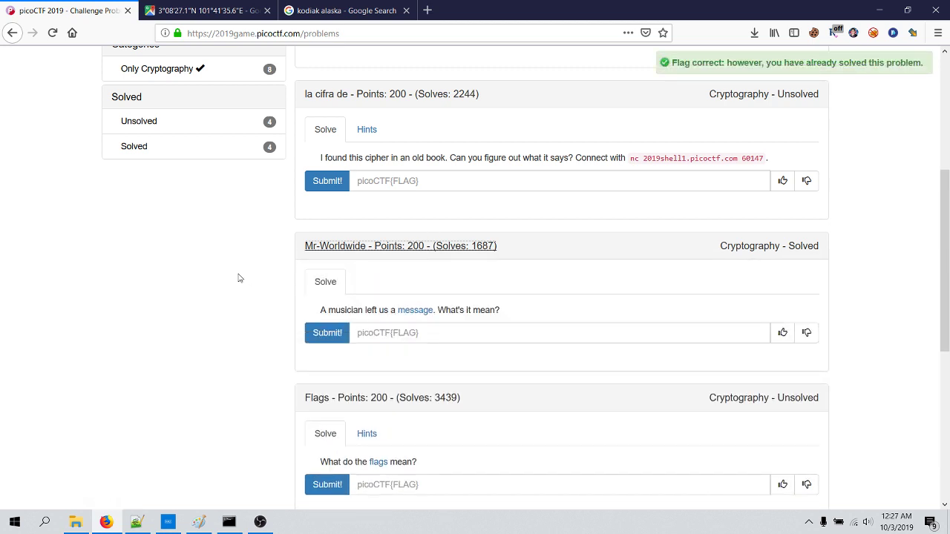
{"action": "left_click", "coordinate": [137, 519]}
{"action": "left_click_drag", "start_coordinate": [255, 155], "coordinate": [535, 154]}
{"action": "key", "text": "ctrl+c"}
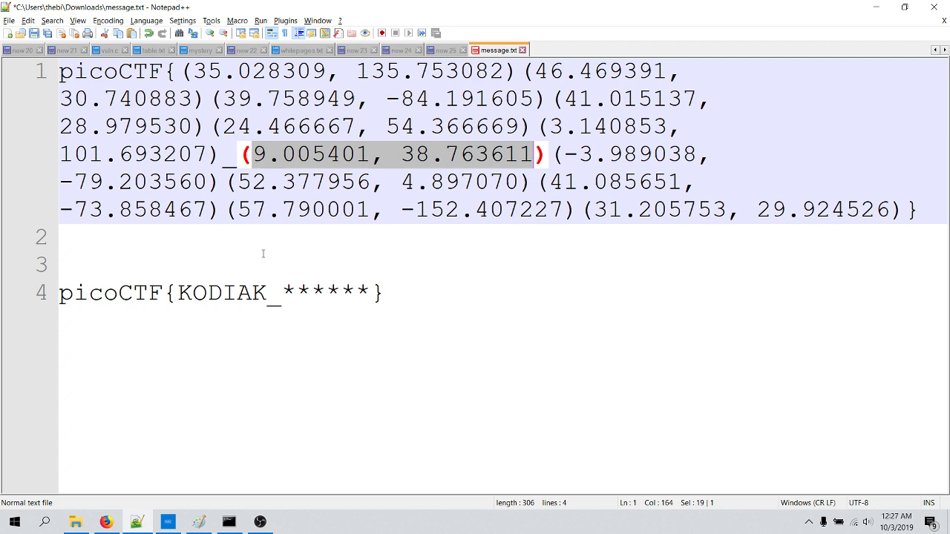
Look up 9.005401, 38.763611 (Addis Ababa) in Google Maps and replace the first asterisk with A.
{"action": "left_click", "coordinate": [106, 522]}
{"action": "left_click", "coordinate": [200, 11]}
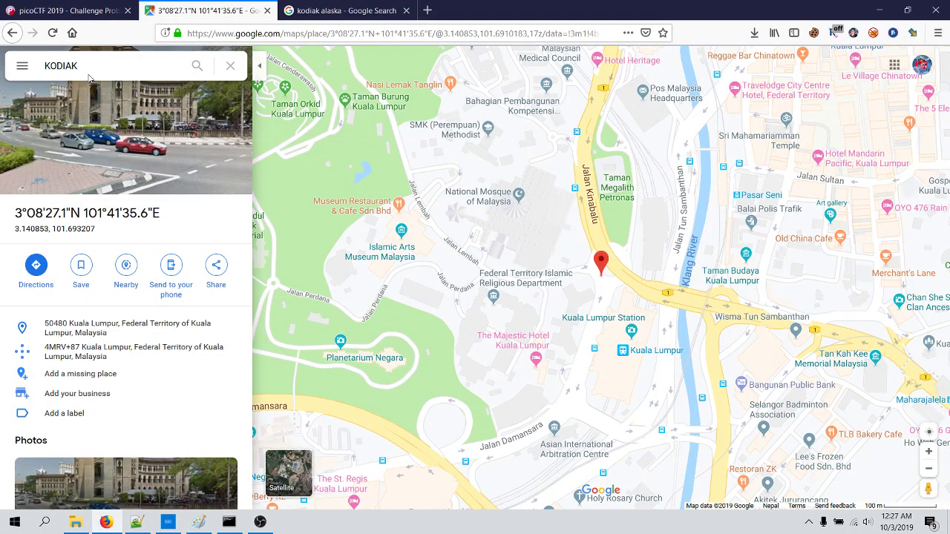
{"action": "left_click", "coordinate": [82, 69]}
{"action": "key", "text": "ctrl+v"}
{"action": "key", "text": "Return"}
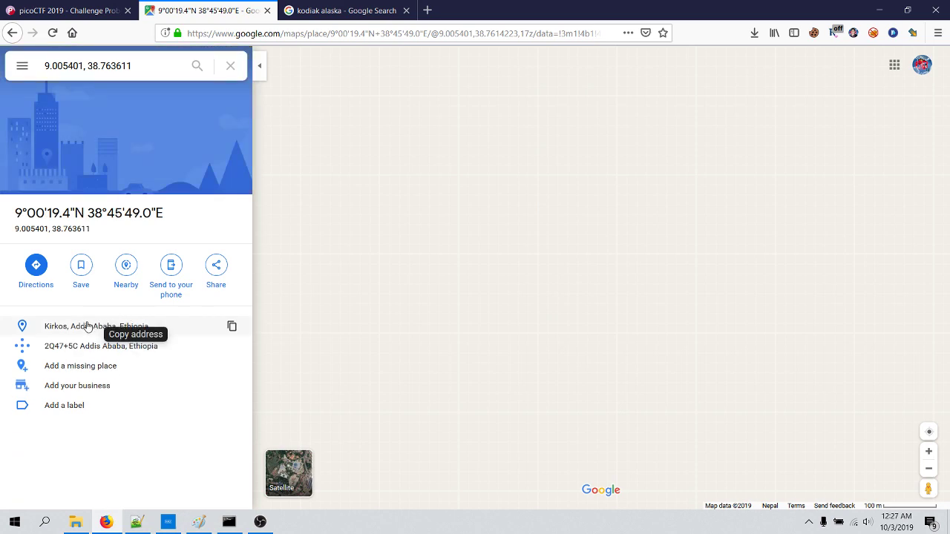
{"action": "left_click", "coordinate": [137, 522]}
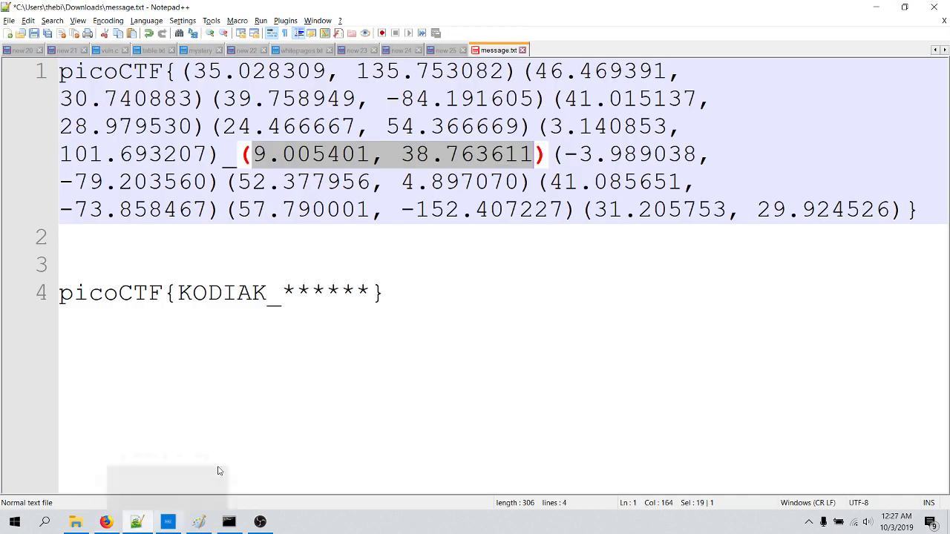
{"action": "left_click", "coordinate": [282, 293]}
{"action": "key", "text": "Delete"}
{"action": "type", "text": "A"}
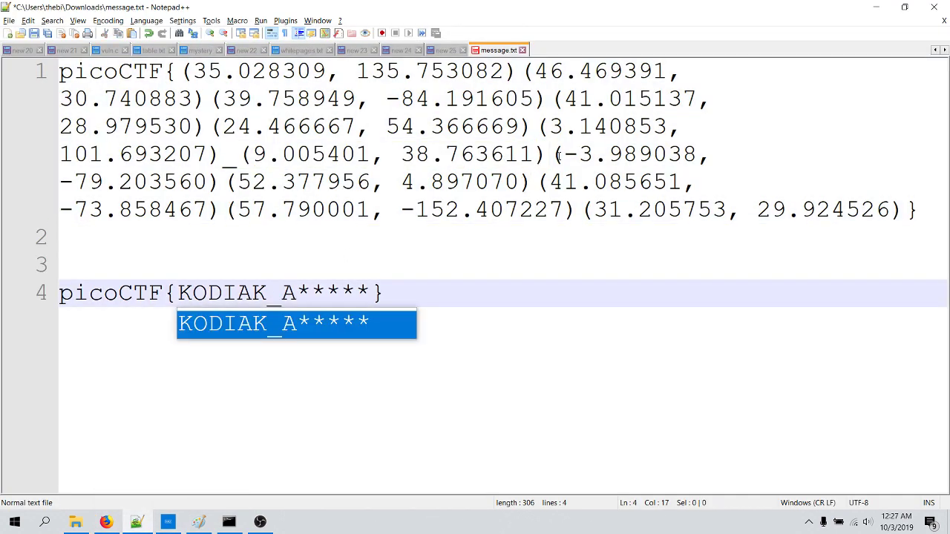
Look up -3.989038, -79.203560 (Loja) on the map and replace the next asterisk with L.
{"action": "left_click_drag", "start_coordinate": [562, 154], "coordinate": [211, 182]}
{"action": "key", "text": "ctrl+c"}
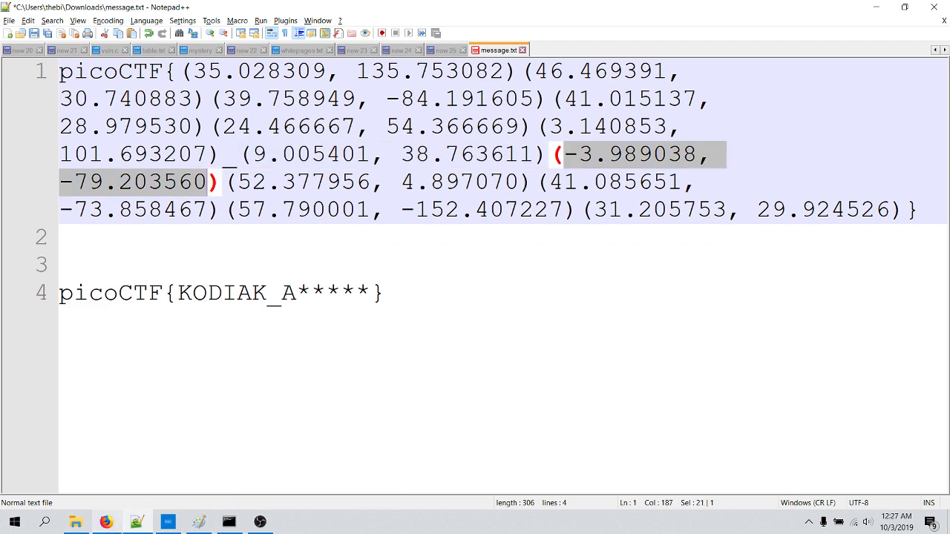
{"action": "left_click", "coordinate": [106, 521]}
{"action": "left_click", "coordinate": [102, 68]}
{"action": "key", "text": "ctrl+v"}
{"action": "key", "text": "Return"}
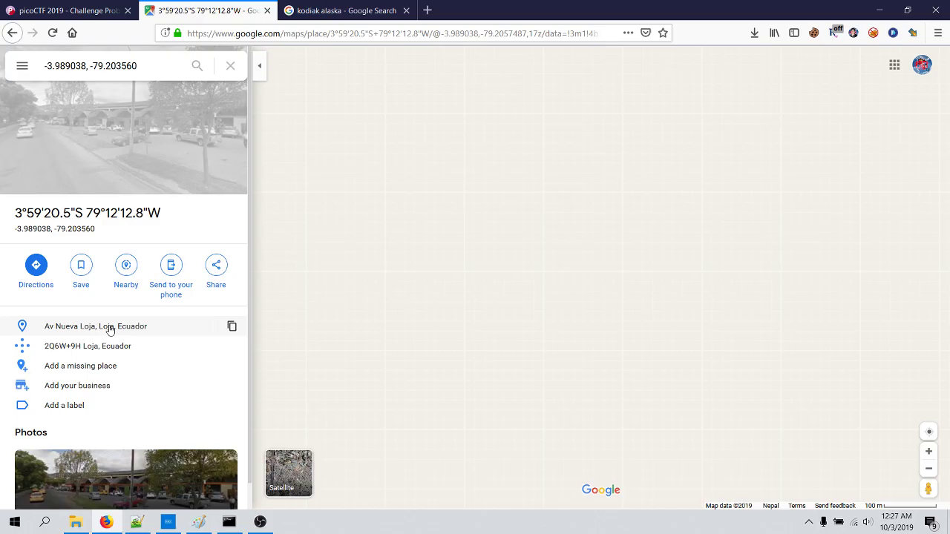
{"action": "key", "text": "alt+Tab"}
{"action": "left_click", "coordinate": [312, 292]}
{"action": "key", "text": "shift+Right"}
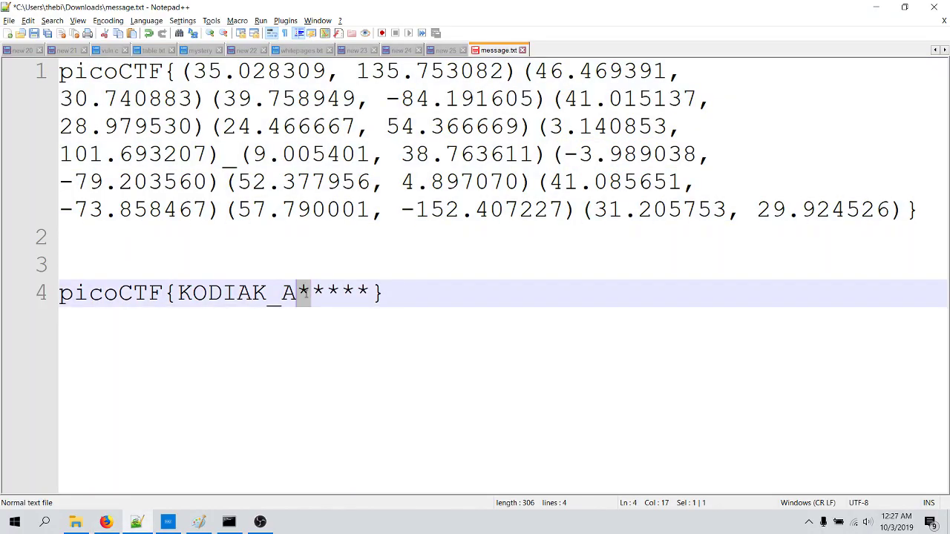
{"action": "type", "text": "L"}
Look up 52.377956, 4.897070 (Amsterdam) and replace the next asterisk with A, giving KODIAK_ALA.
{"action": "left_click_drag", "start_coordinate": [237, 181], "coordinate": [518, 181]}
{"action": "key", "text": "ctrl+c"}
{"action": "left_click", "coordinate": [106, 522]}
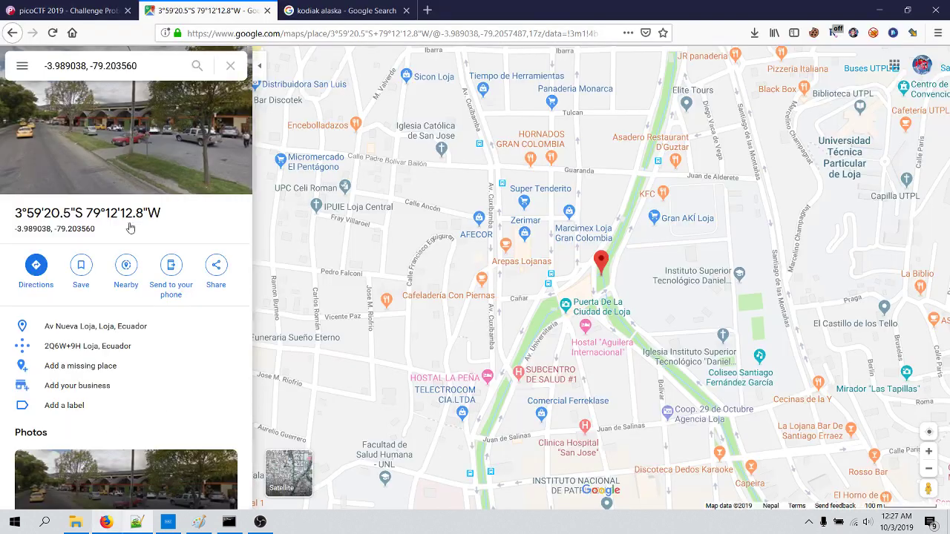
{"action": "left_click", "coordinate": [97, 65]}
{"action": "key", "text": "ctrl+v"}
{"action": "key", "text": "Return"}
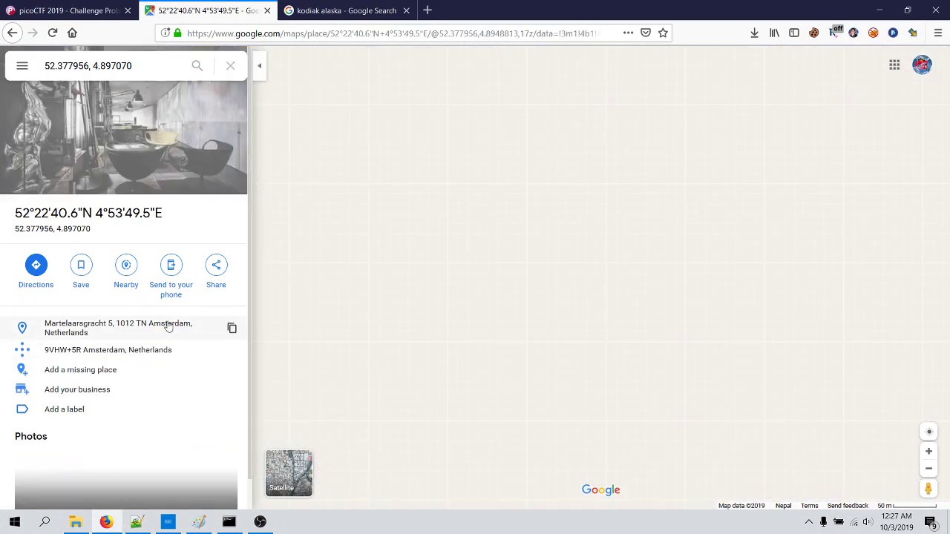
{"action": "key", "text": "alt+Tab"}
{"action": "left_click", "coordinate": [320, 280]}
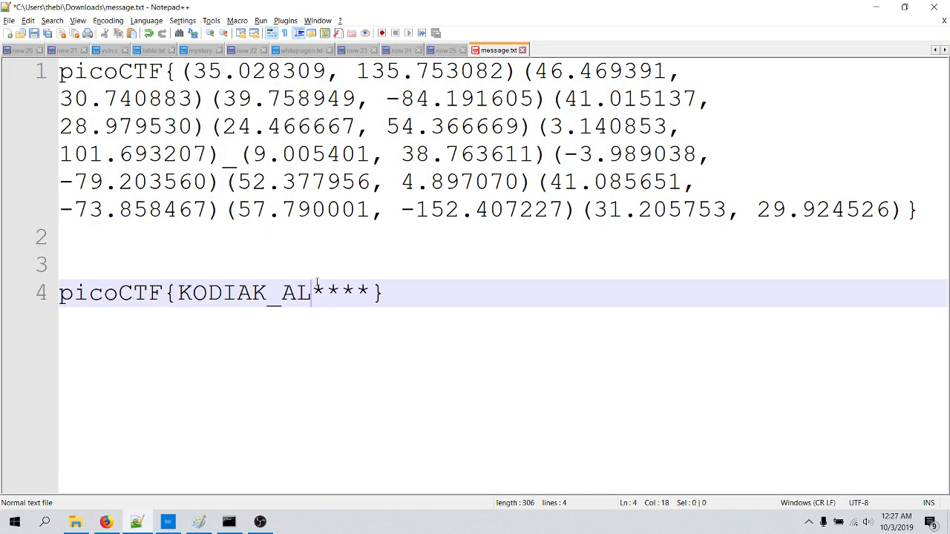
{"action": "key", "text": "Delete"}
{"action": "type", "text": "A"}
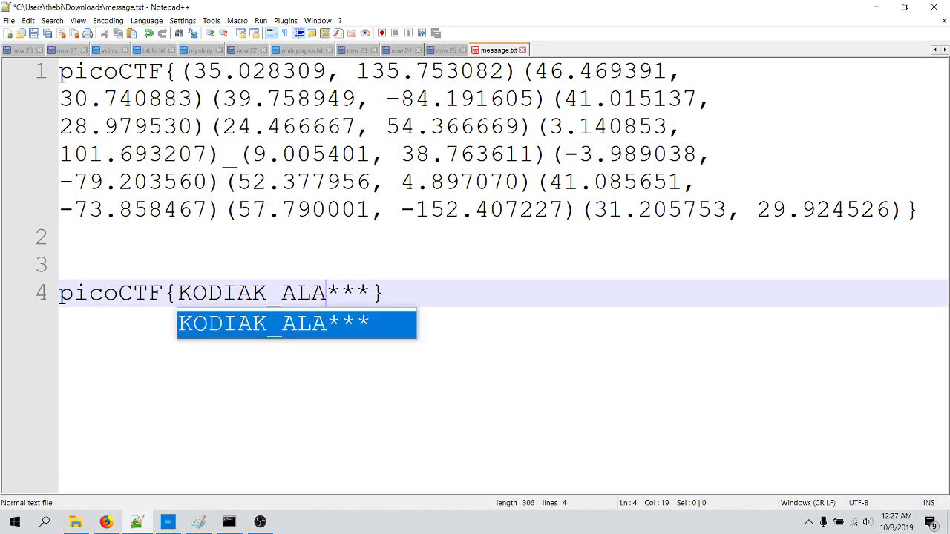
{"action": "left_click_drag", "start_coordinate": [550, 182], "coordinate": [206, 210]}
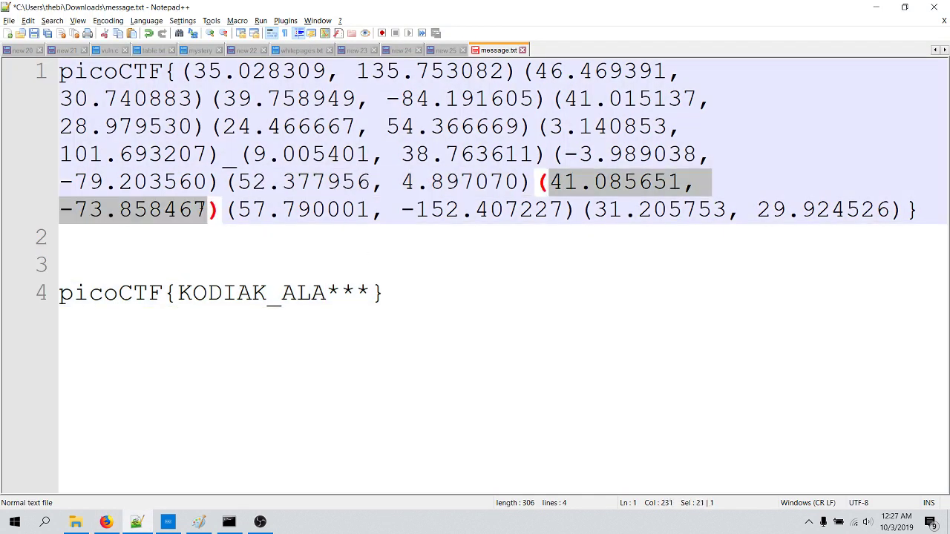
Look up 41.085651, -73.858467 (Sleepy Hollow) and replace the next asterisk with S.
{"action": "left_click", "coordinate": [106, 521]}
{"action": "key", "text": "ctrl+a"}
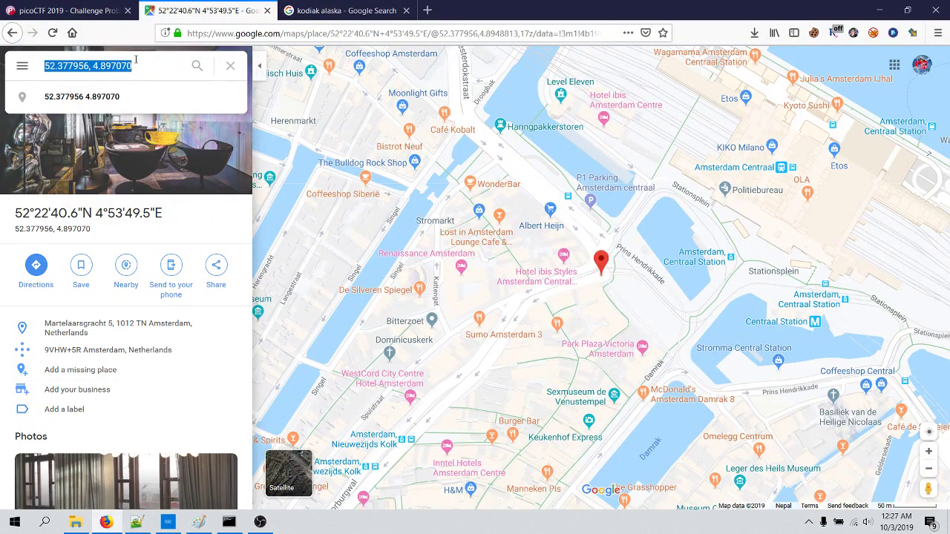
{"action": "key", "text": "ctrl+v"}
{"action": "key", "text": "Return"}
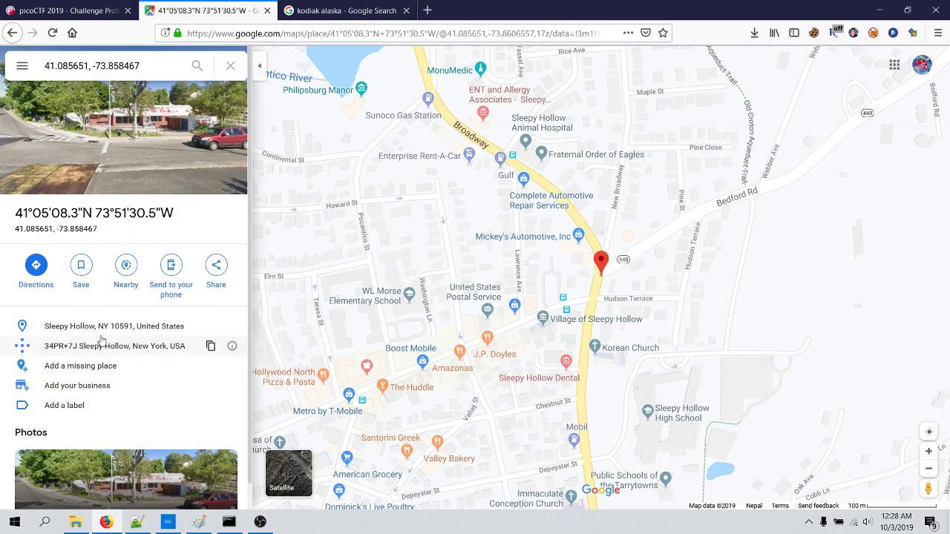
{"action": "left_click", "coordinate": [137, 521]}
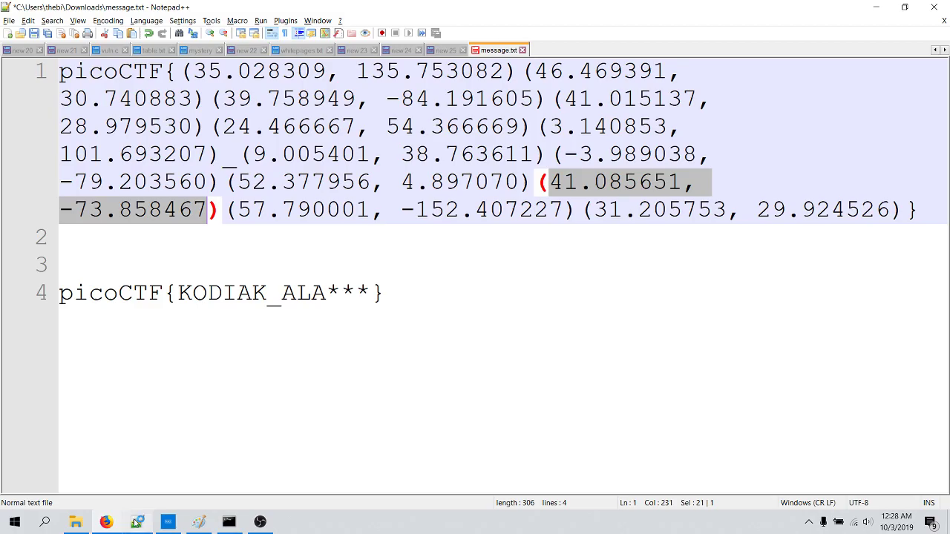
{"action": "left_click", "coordinate": [325, 295]}
{"action": "key", "text": "shift+Right"}
{"action": "type", "text": "S"}
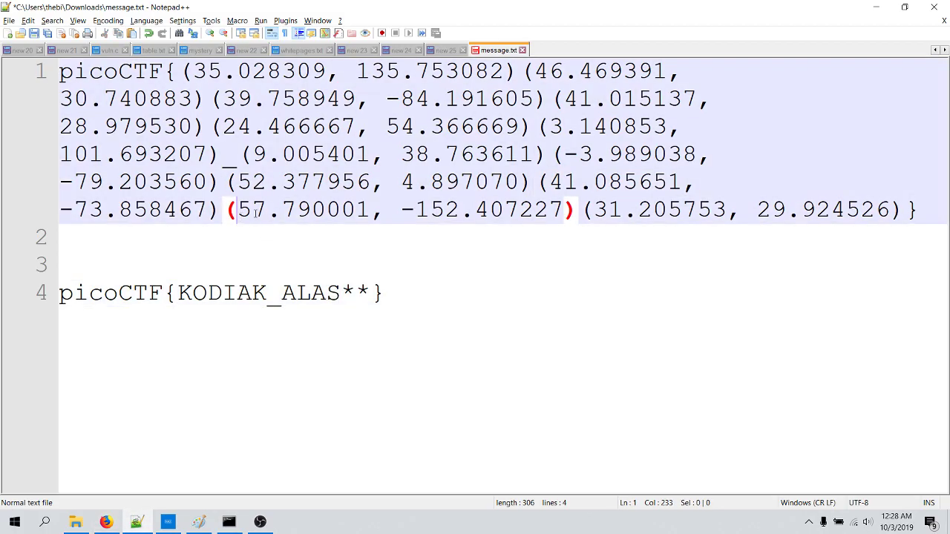
Look up 57.790001, -152.407227 (Kodiak) and replace the next asterisk with K.
{"action": "left_click_drag", "start_coordinate": [237, 210], "coordinate": [564, 212]}
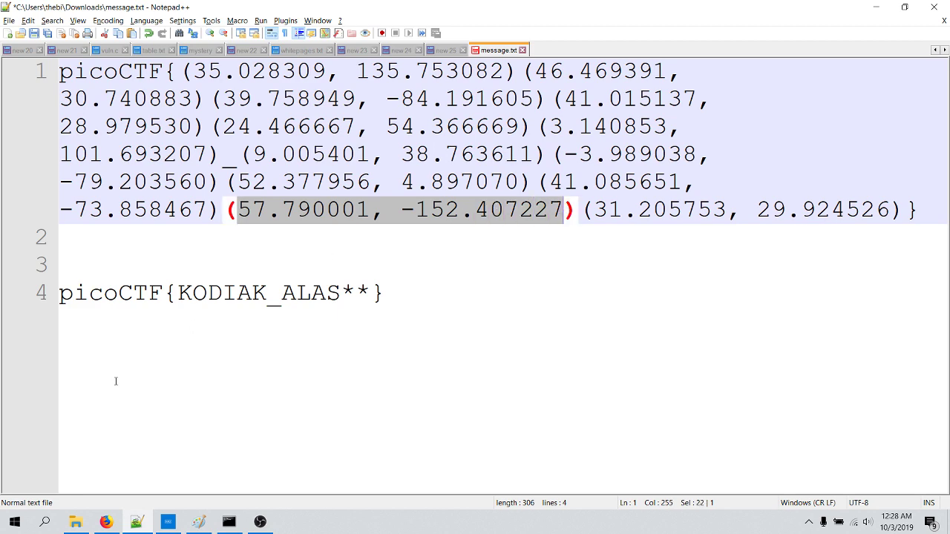
{"action": "left_click", "coordinate": [106, 522]}
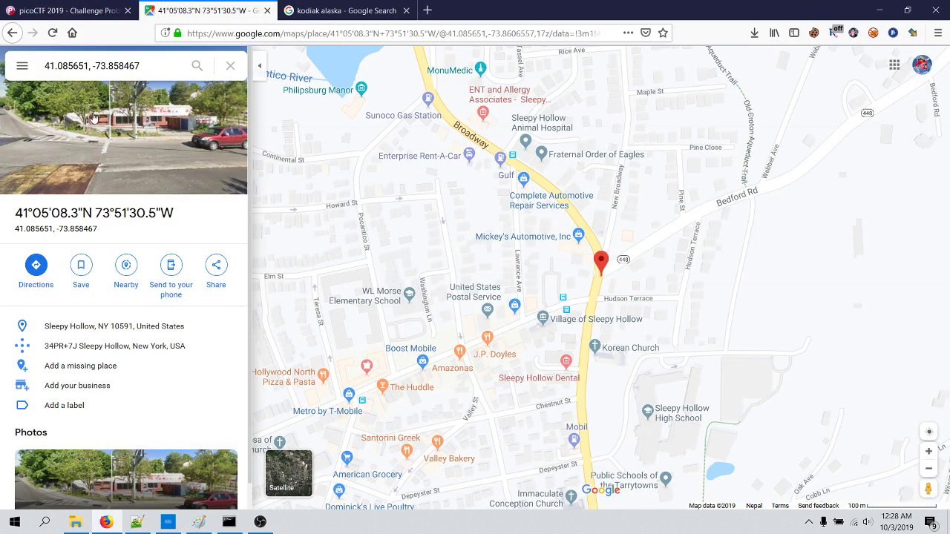
{"action": "triple_click", "coordinate": [145, 70]}
{"action": "key", "text": "ctrl+v"}
{"action": "key", "text": "Return"}
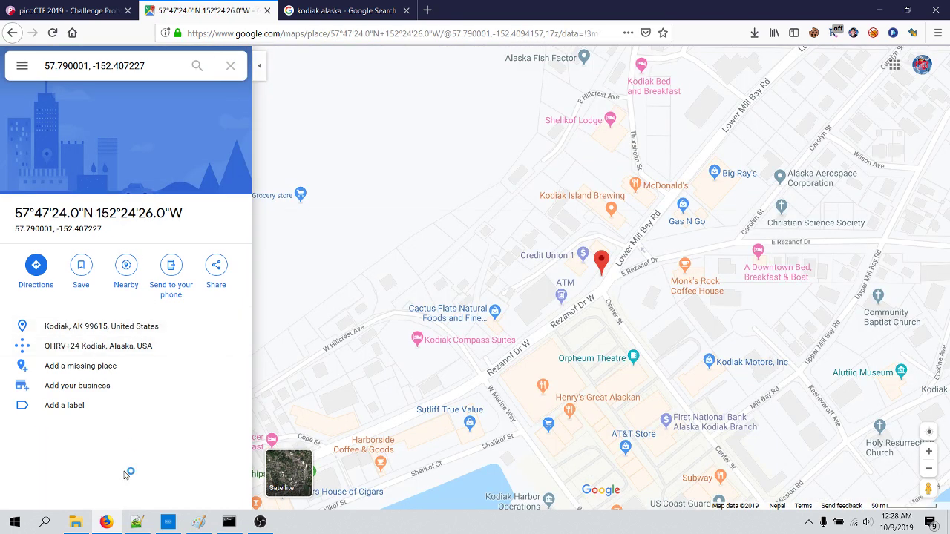
{"action": "left_click", "coordinate": [137, 522]}
{"action": "left_click", "coordinate": [343, 292]}
{"action": "key", "text": "shift+Right"}
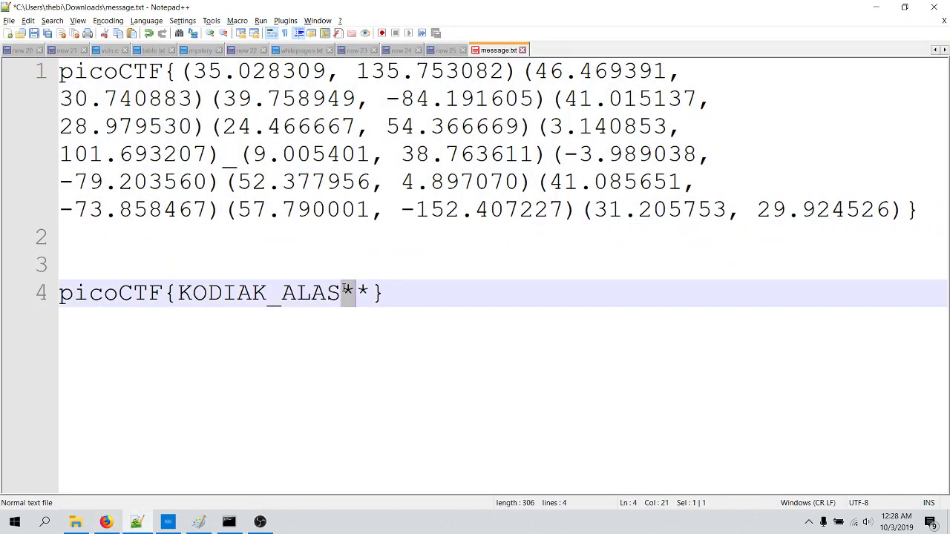
{"action": "type", "text": "K"}
{"action": "key", "text": "Escape"}
{"action": "key", "text": "shift+Right"}
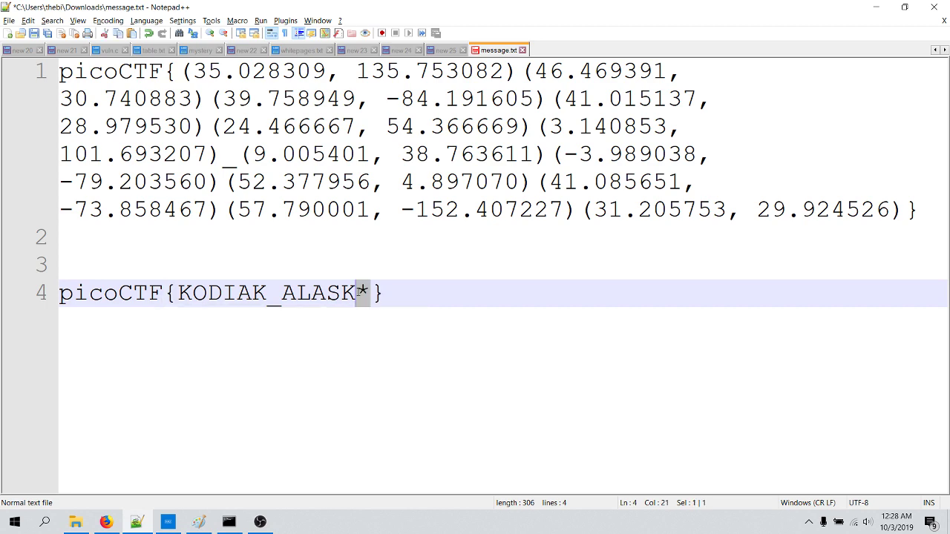
Look up 31.205753, 29.924526 (Alexandria), replace the last asterisk with A, and select the finished flag.
{"action": "left_click_drag", "start_coordinate": [599, 215], "coordinate": [896, 217]}
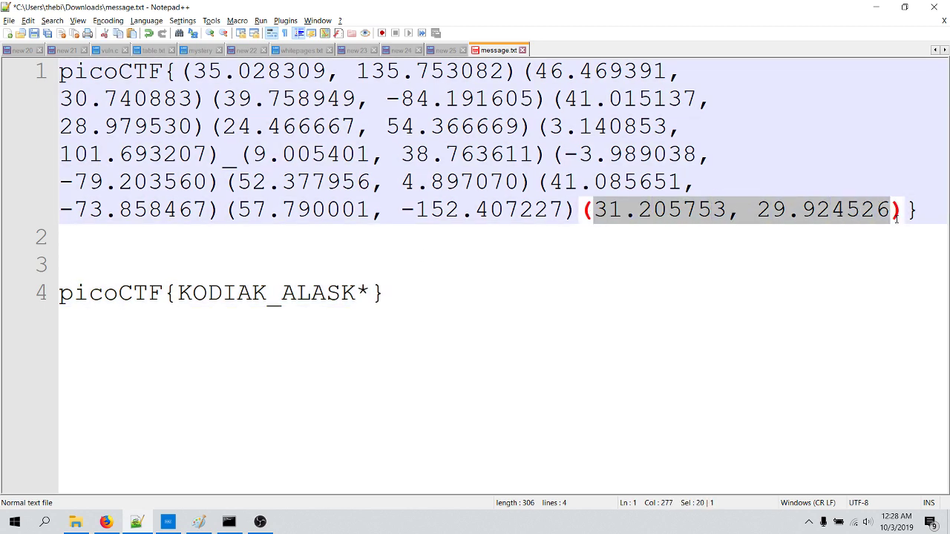
{"action": "left_click", "coordinate": [106, 521]}
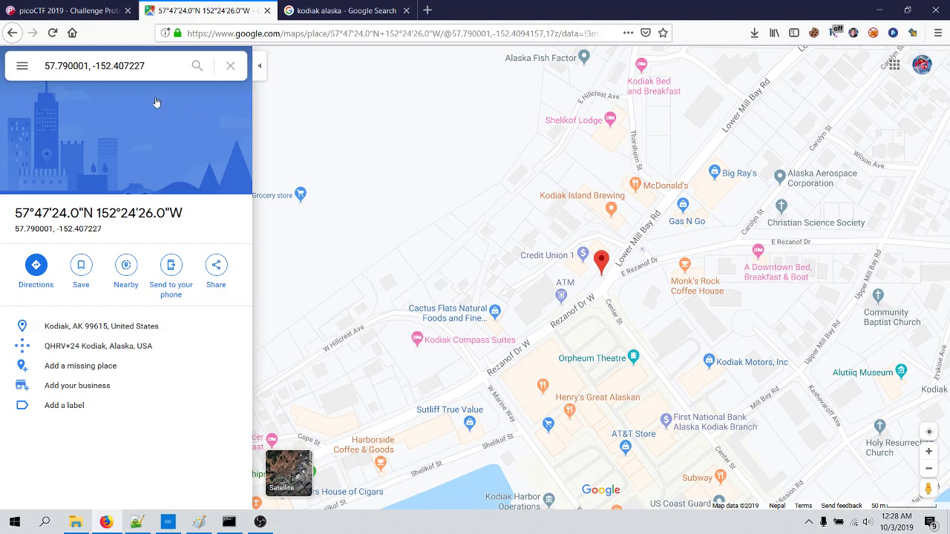
{"action": "triple_click", "coordinate": [124, 66]}
{"action": "key", "text": "ctrl+v"}
{"action": "key", "text": "Return"}
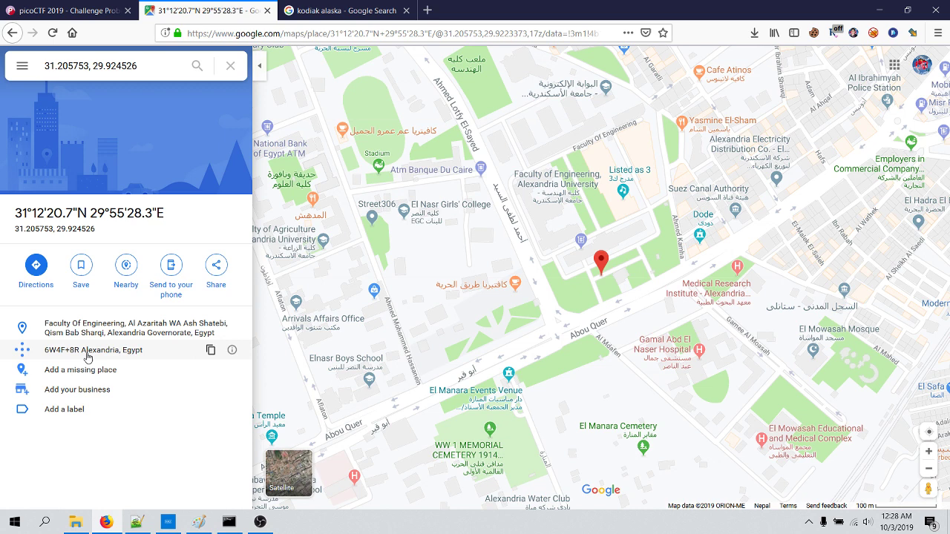
{"action": "key", "text": "alt+Tab"}
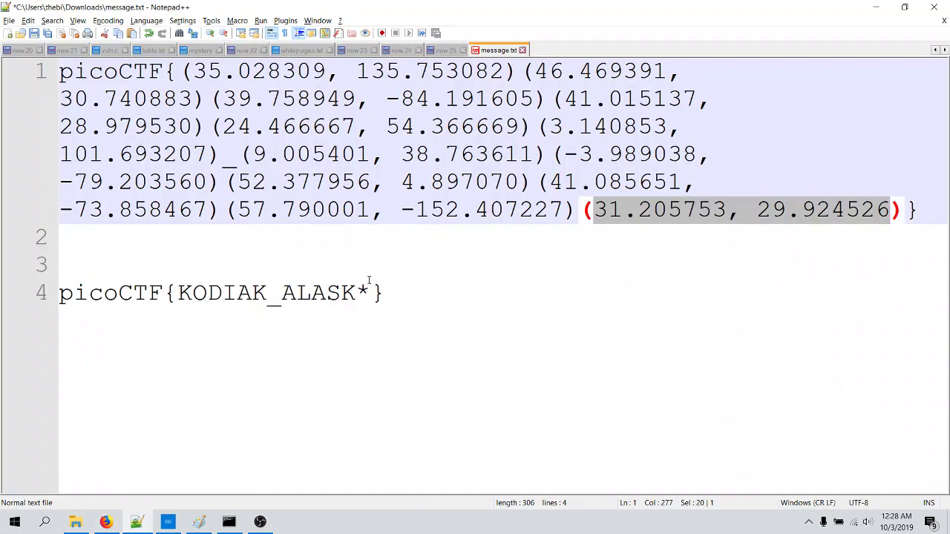
{"action": "left_click", "coordinate": [369, 281]}
{"action": "key", "text": "BackSpace"}
{"action": "type", "text": "A"}
{"action": "key", "text": "shift+Home"}
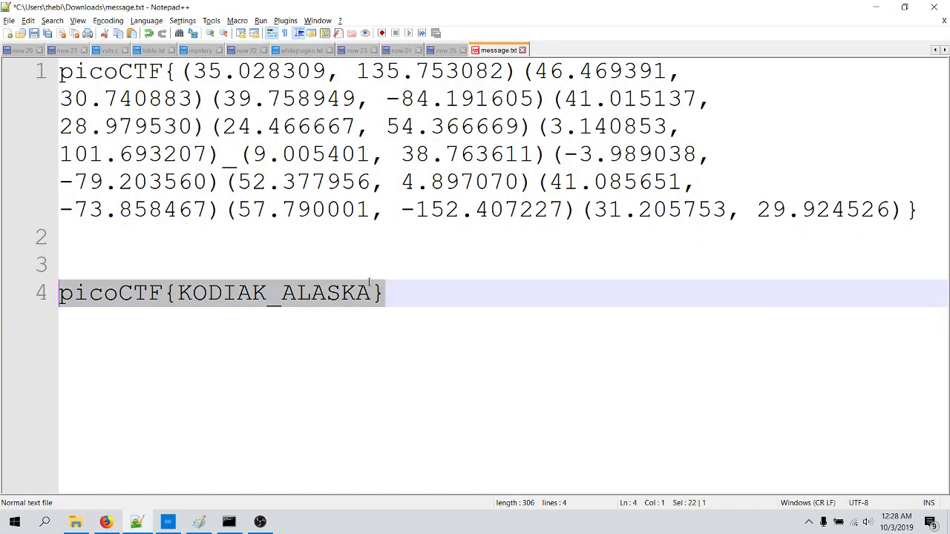
Paste picoCTF{KODIAK_ALASKA} into the Mr-Worldwide flag box and submit it.
{"action": "key", "text": "alt+Tab"}
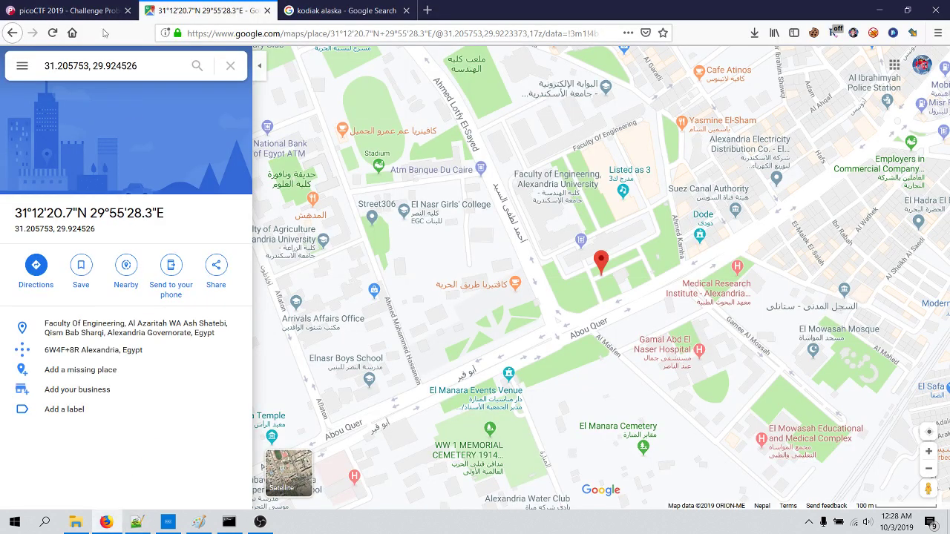
{"action": "key", "text": "ctrl+shift+Tab"}
{"action": "left_click", "coordinate": [378, 333]}
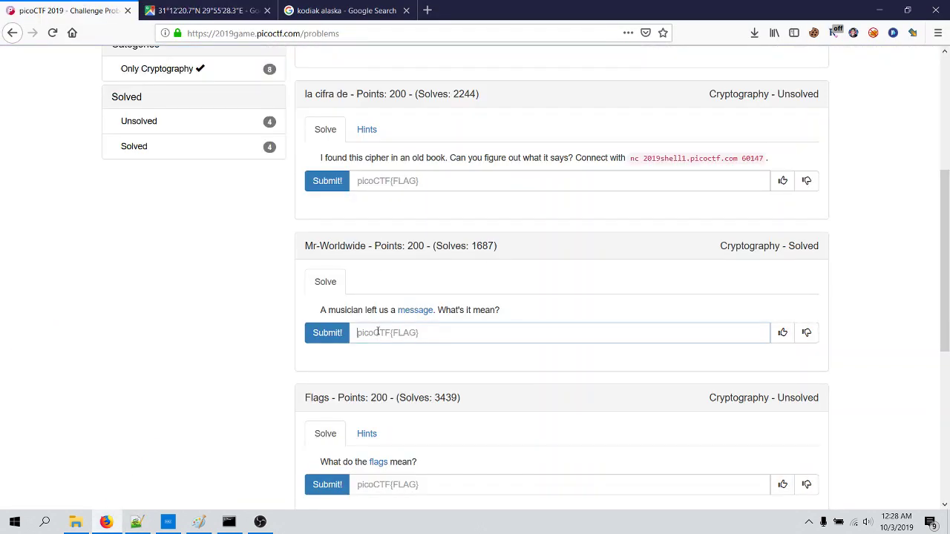
{"action": "key", "text": "ctrl+v"}
{"action": "left_click", "coordinate": [319, 338]}
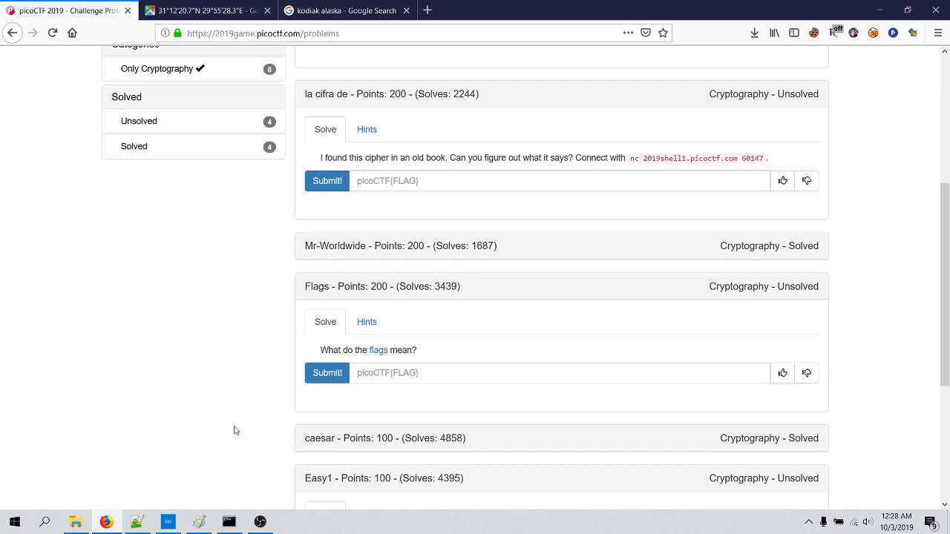
{"action": "left_click", "coordinate": [260, 522]}
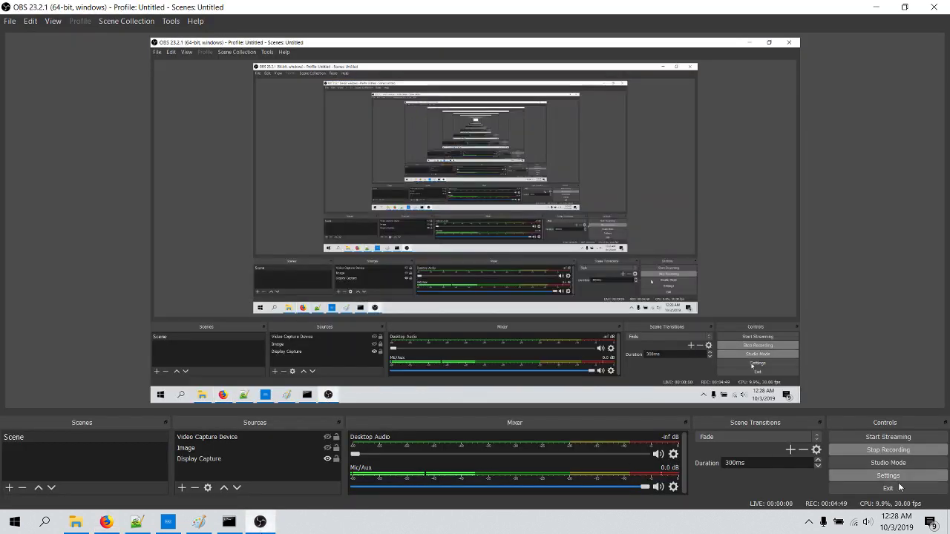